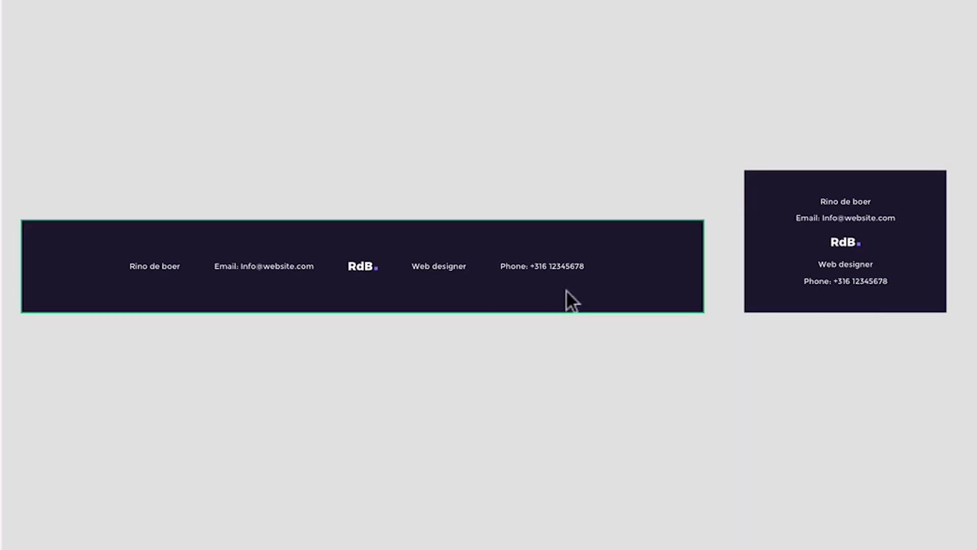
# Step: Compare the wide desktop and compact mobile RdB footer artboards in XD, then switch to Chrome
pyautogui.click(594, 293)
pyautogui.click(917, 284)
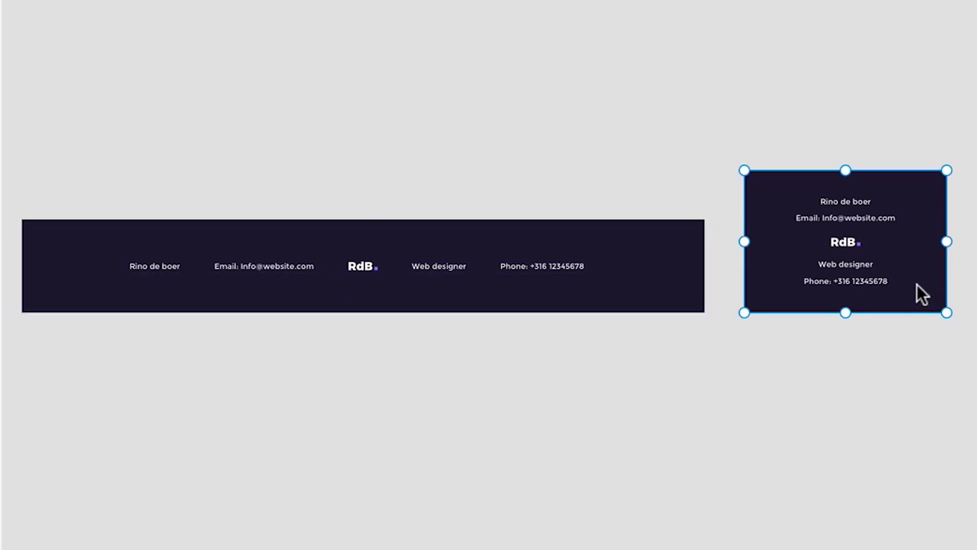
pyautogui.click(706, 420)
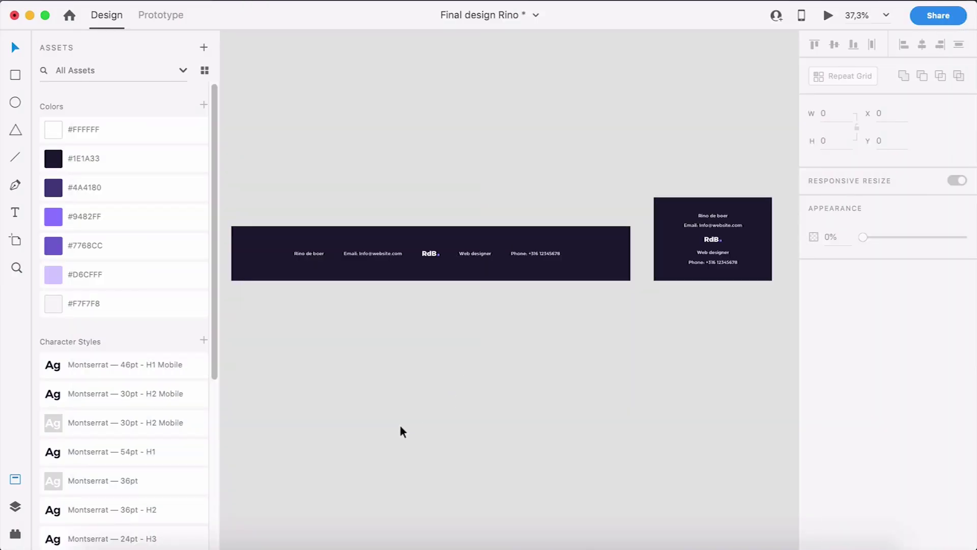
pyautogui.click(174, 540)
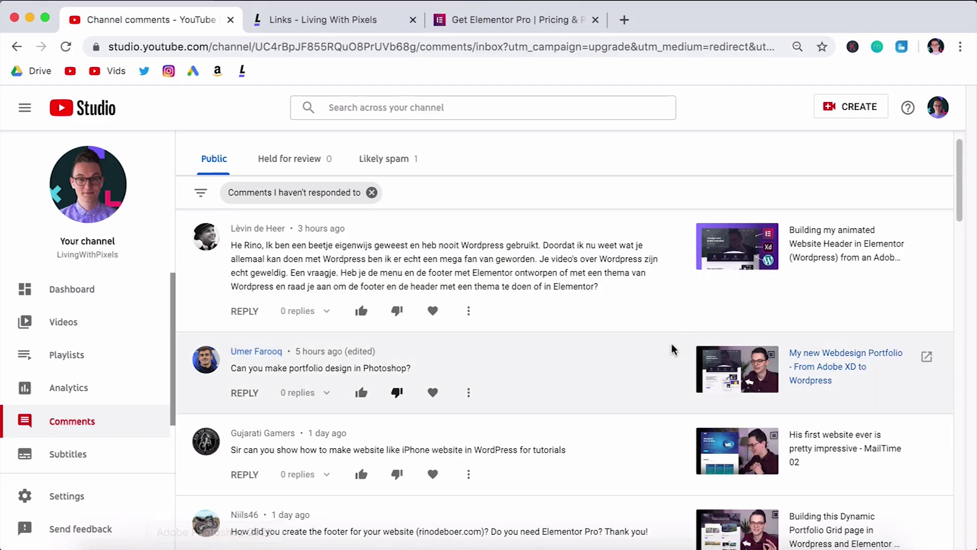
# Step: Load the autocompleted rinodeboer.com homepage in a new browser tab
pyautogui.scroll(-1, 588, 380)
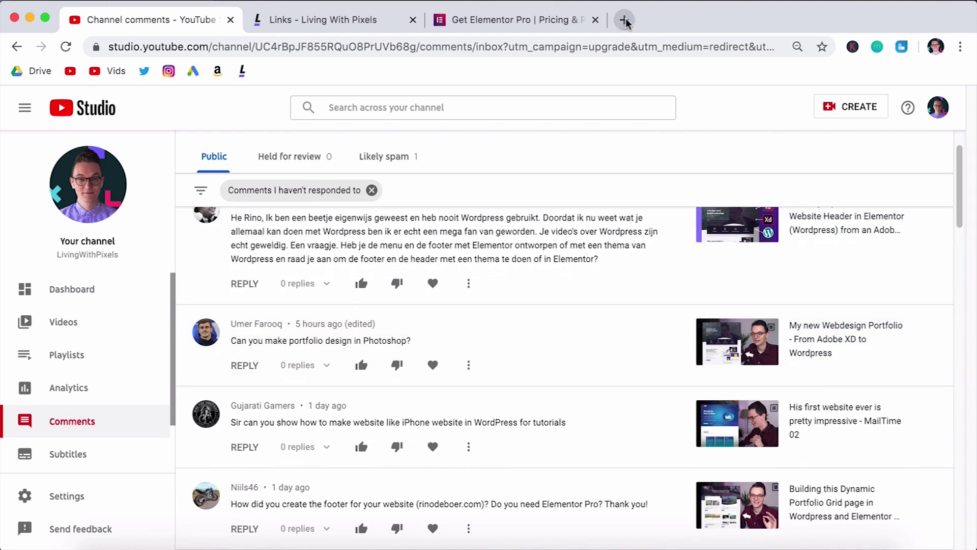
pyautogui.click(624, 21)
pyautogui.write('rino')
pyautogui.press('Return')
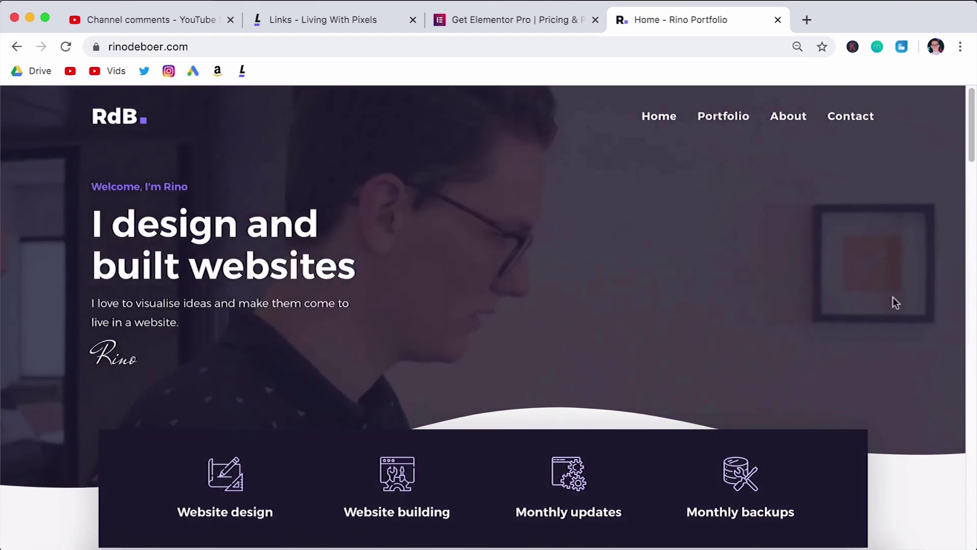
# Step: Scroll the rinodeboer.com homepage down to its footer, then reload it back to the top
pyautogui.scroll(-15, 951, 343)
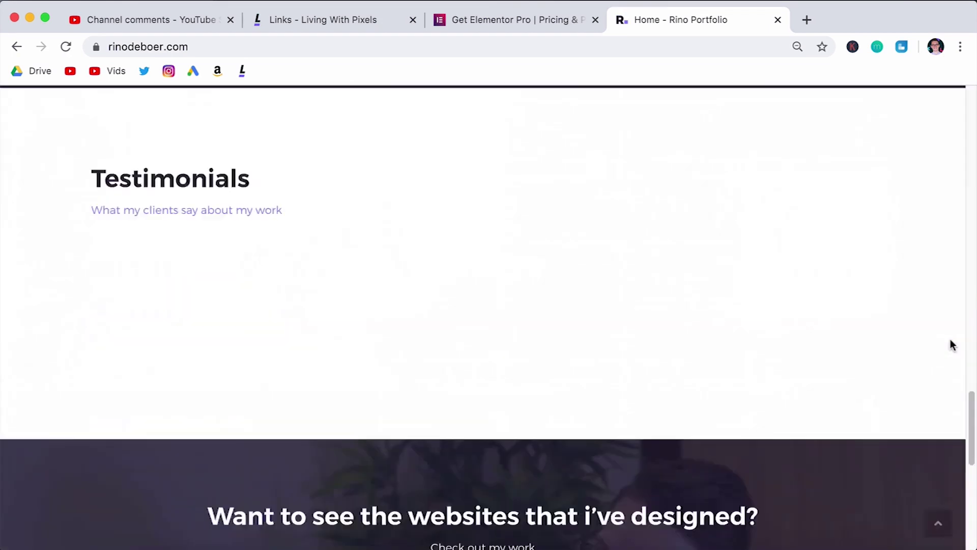
pyautogui.scroll(-10, 951, 343)
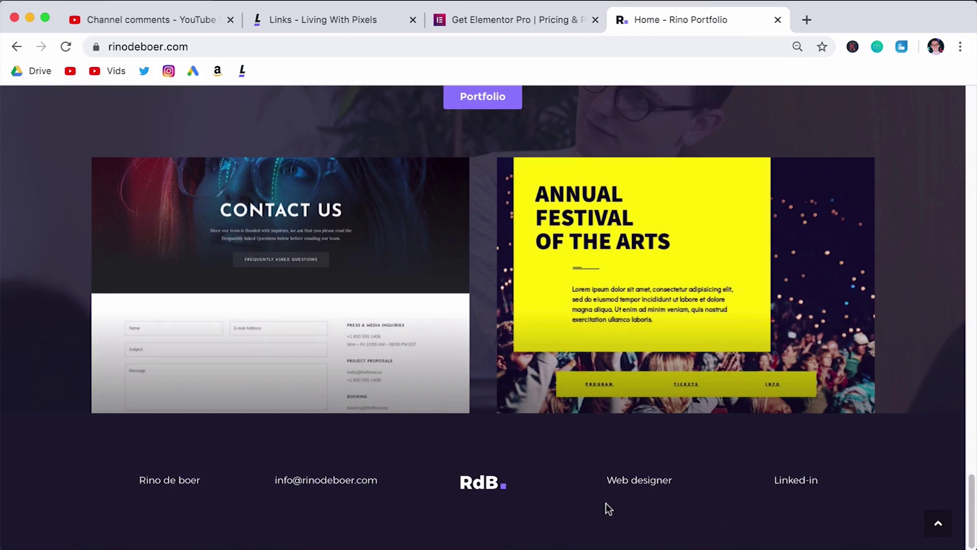
pyautogui.press('super+r')
# Step: Open the Portfolio page and scroll to its footer with name, e-mail, RdB logo and social links
pyautogui.click(729, 120)
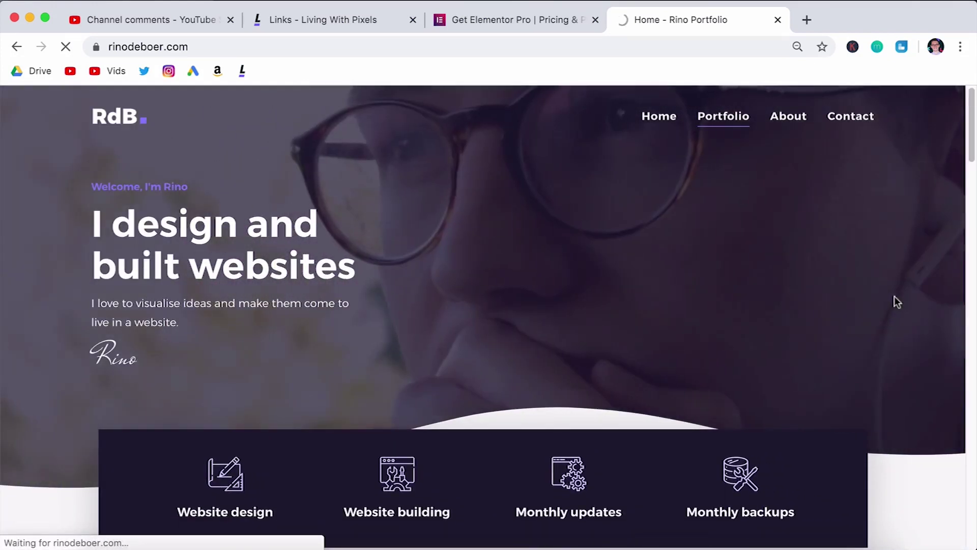
pyautogui.scroll(-20, 894, 299)
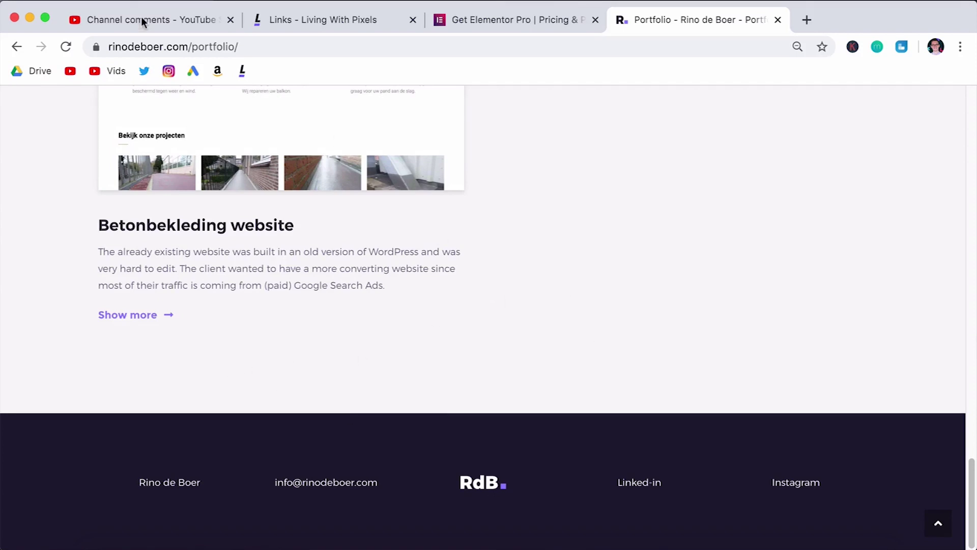
pyautogui.scroll(12, 585, 326)
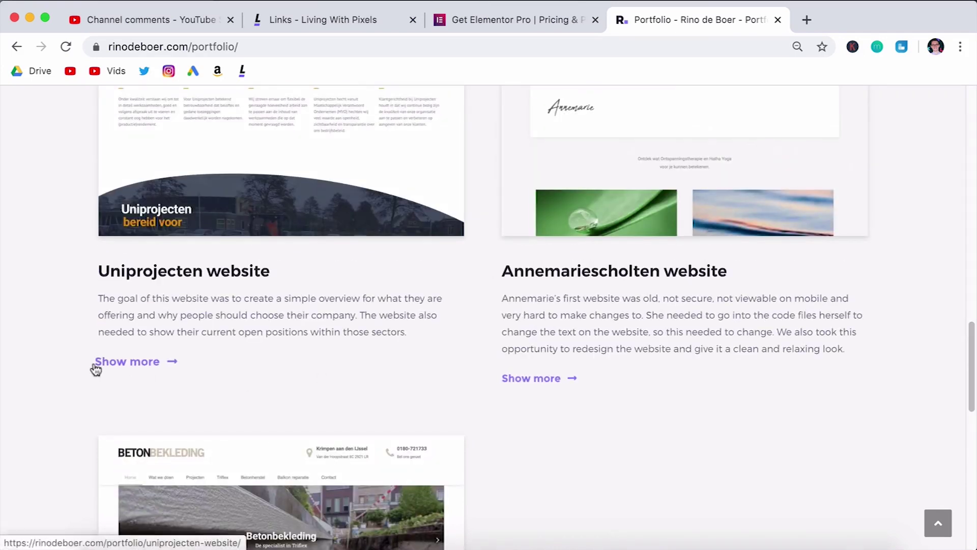
pyautogui.scroll(6, 70, 366)
pyautogui.scroll(-15, 84, 304)
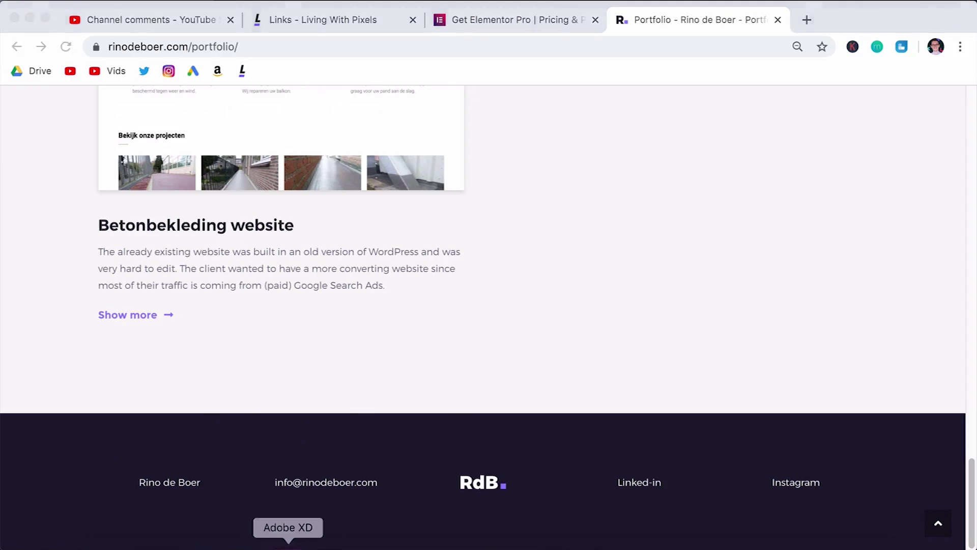
pyautogui.click(289, 545)
pyautogui.scroll(-3, 549, 356)
pyautogui.hscroll(-2, 549, 356)
pyautogui.scroll(-3, 548, 356)
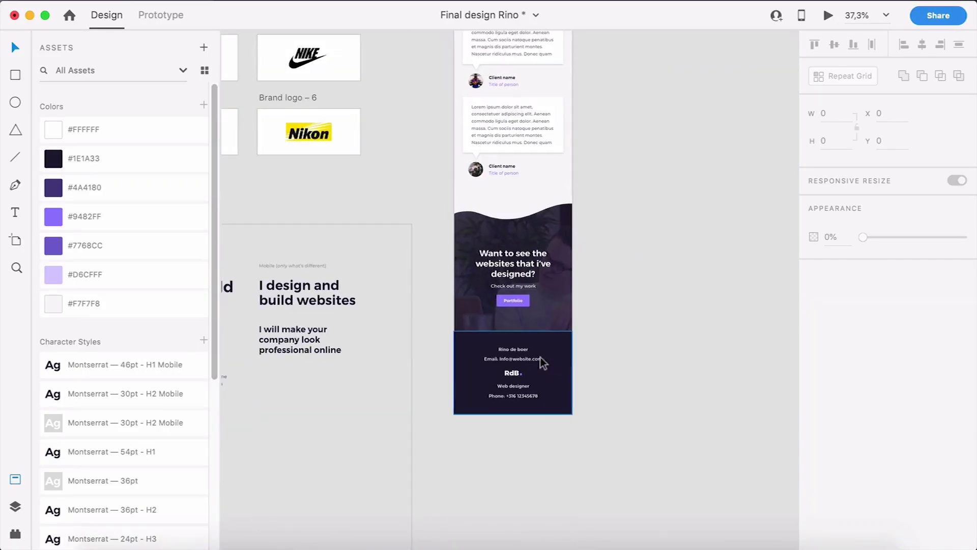
pyautogui.scroll(5, 506, 383)
pyautogui.hscroll(-4, 505, 383)
pyautogui.hscroll(-2, 577, 313)
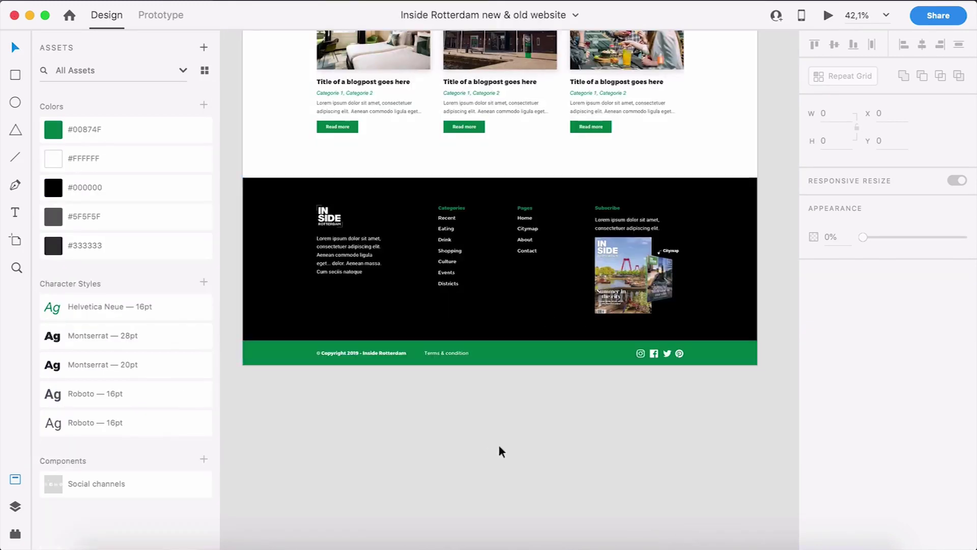
pyautogui.scroll(-1, 499, 447)
pyautogui.scroll(1, 499, 446)
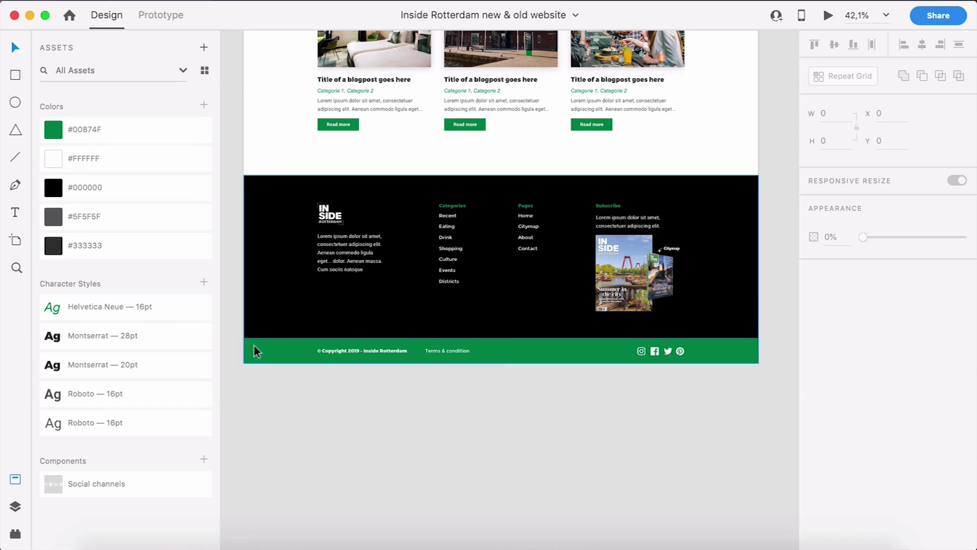
pyautogui.doubleClick(617, 350)
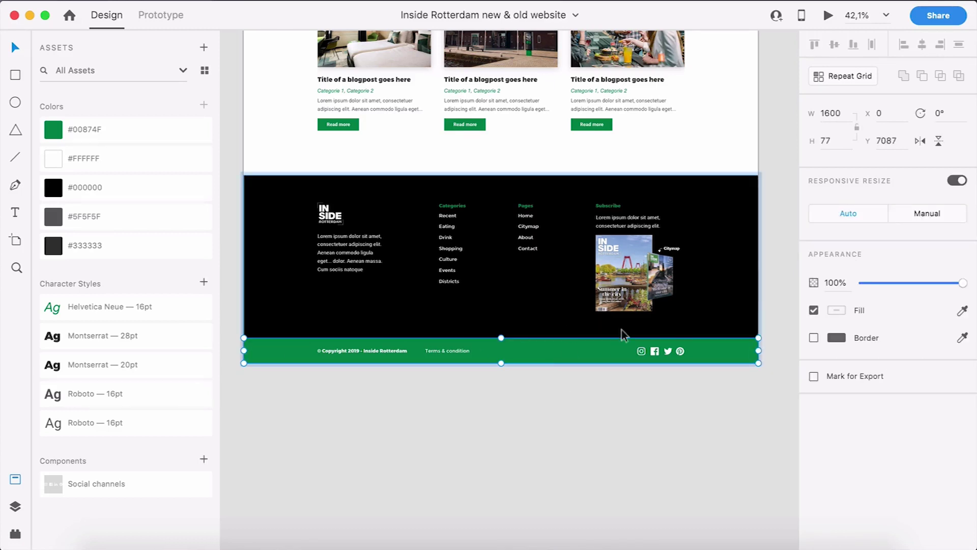
pyautogui.click(519, 281)
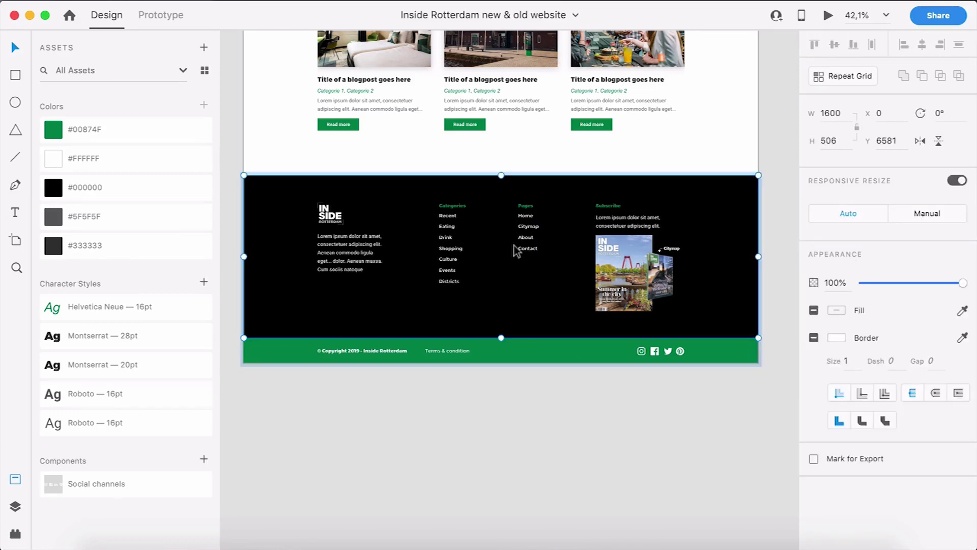
pyautogui.press('Escape')
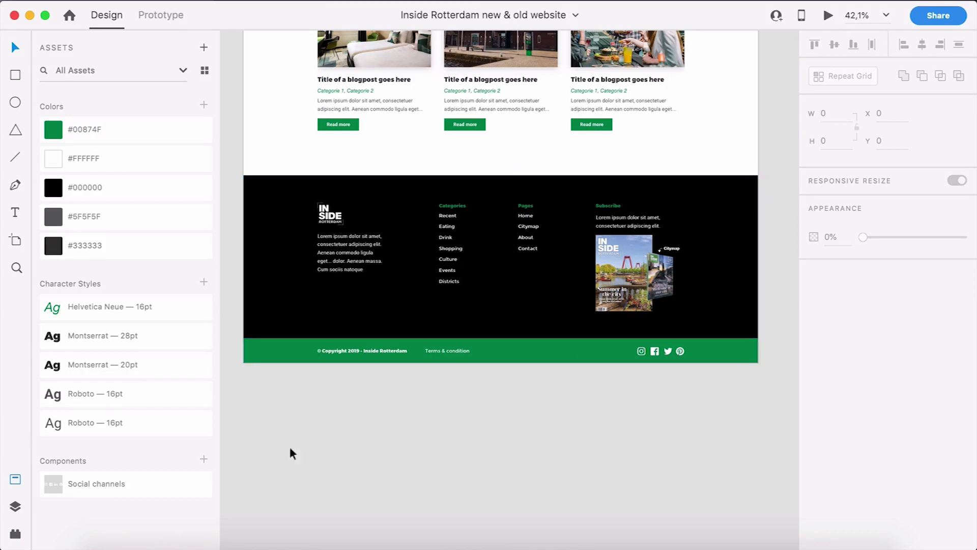
pyautogui.press('super+Tab')
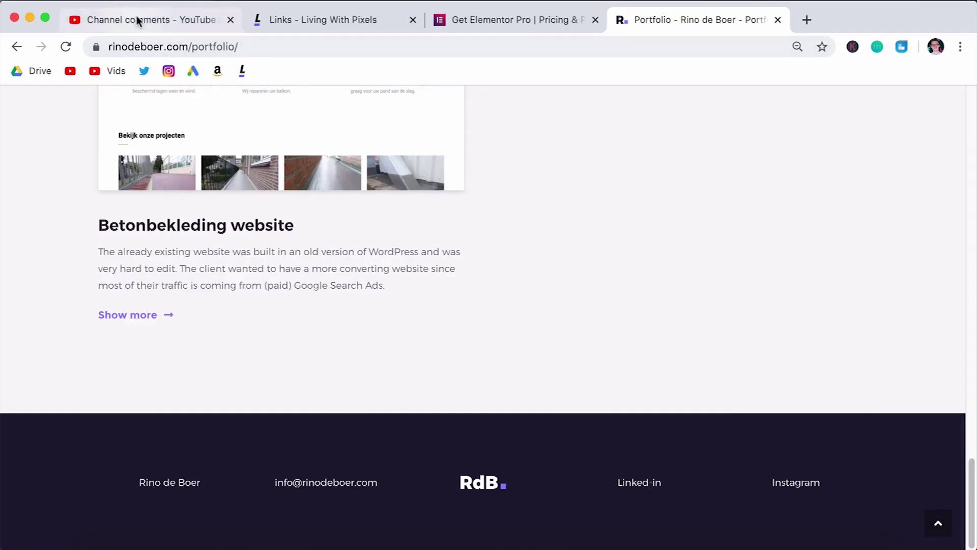
# Step: Back in YouTube Studio comments, highlight the questions about building the footer and needing Elementor Pro
pyautogui.click(142, 20)
pyautogui.scroll(-1, 428, 486)
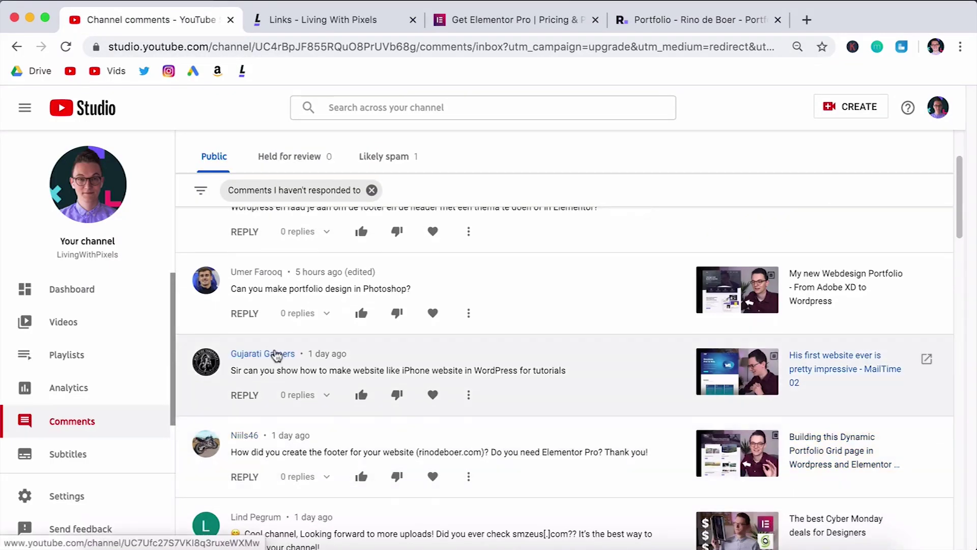
pyautogui.scroll(-2, 233, 401)
pyautogui.moveTo(236, 391); pyautogui.dragTo(374, 391)
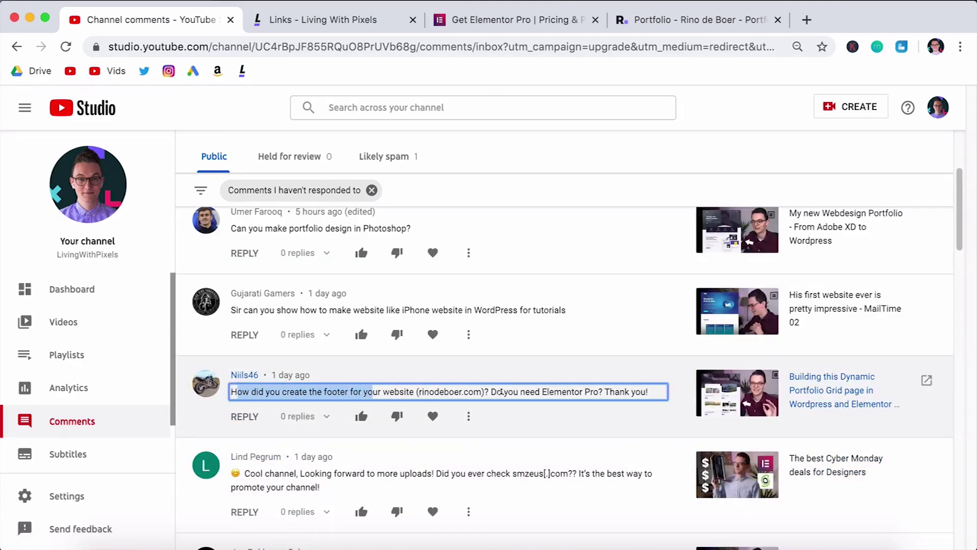
pyautogui.moveTo(500, 391); pyautogui.dragTo(640, 392)
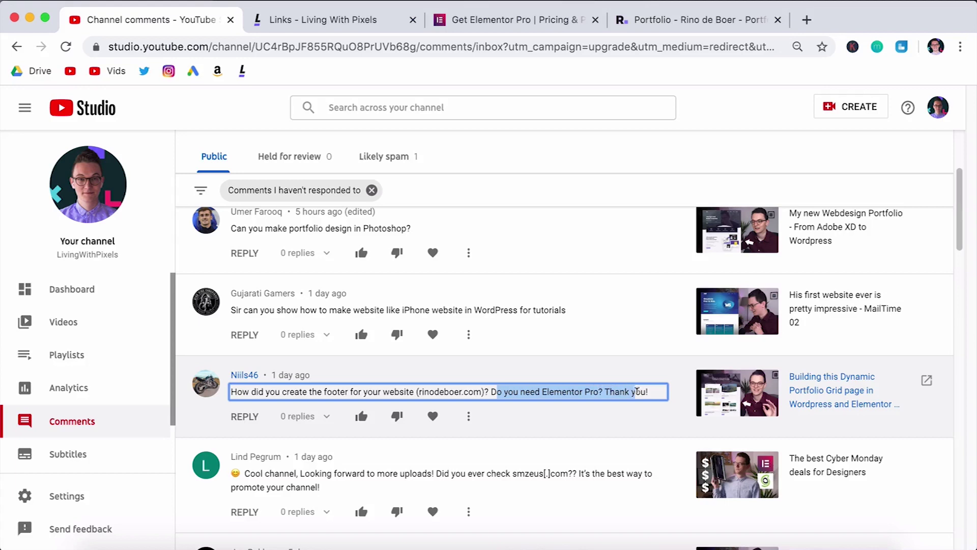
pyautogui.click(636, 393)
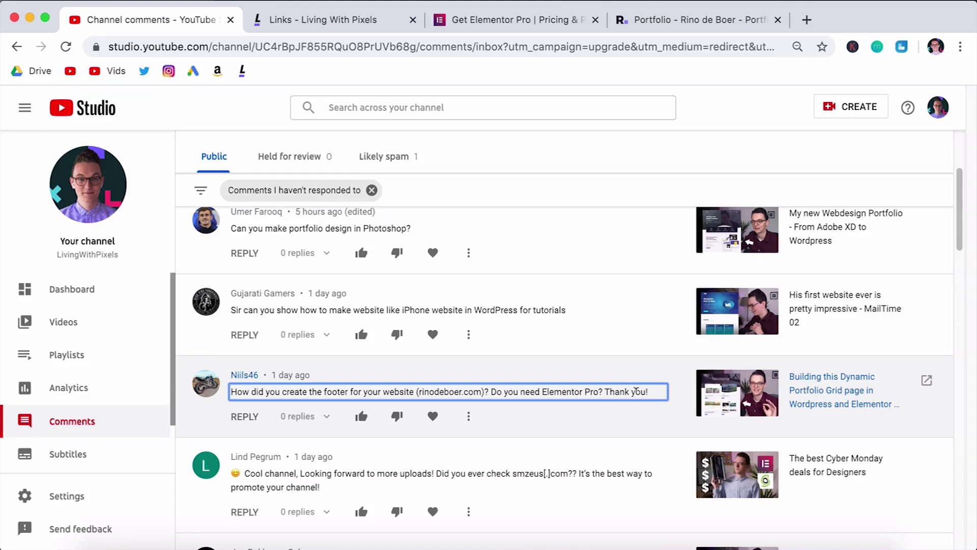
# Step: Highlight part of the Dutch comment, clear the selections, and switch to the Elementor Pro pricing tab
pyautogui.scroll(4, 636, 392)
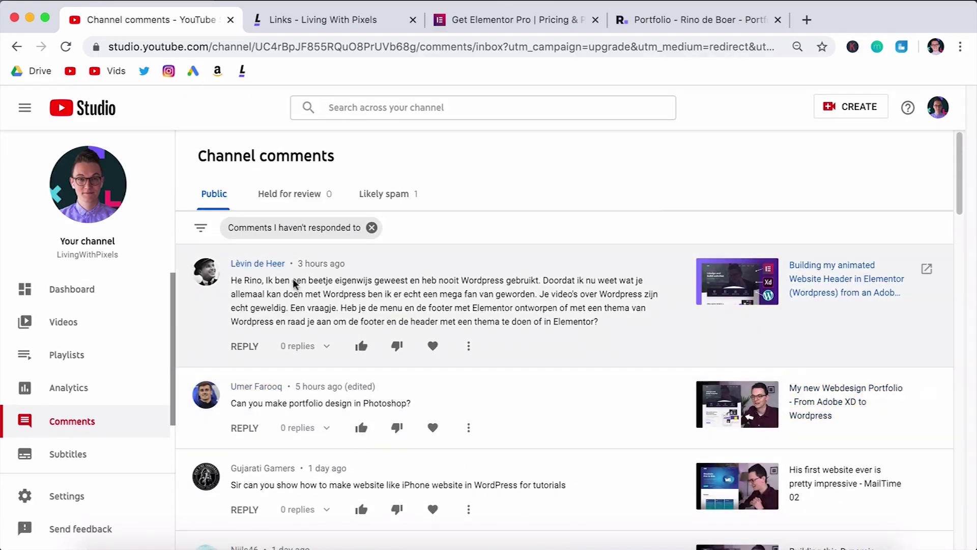
pyautogui.scroll(-1, 393, 301)
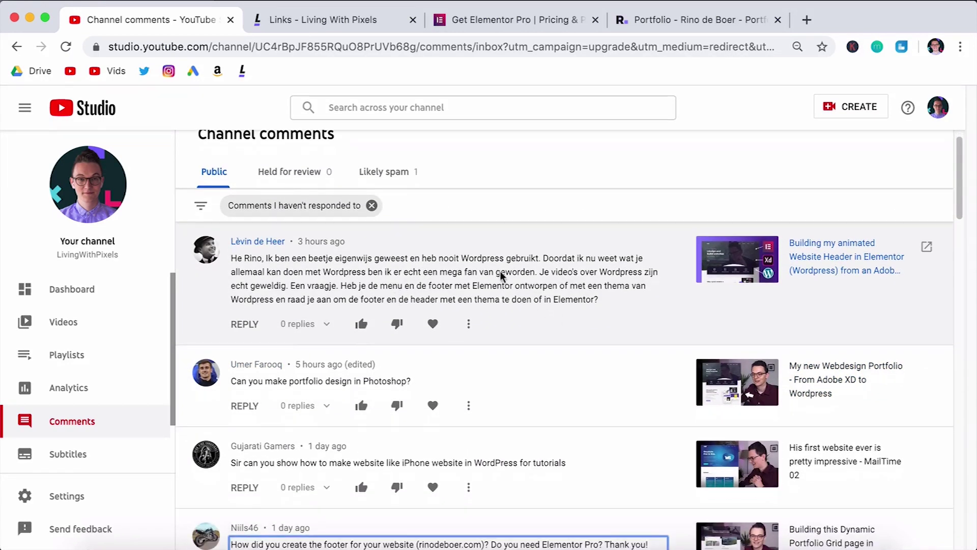
pyautogui.moveTo(283, 272); pyautogui.dragTo(503, 285)
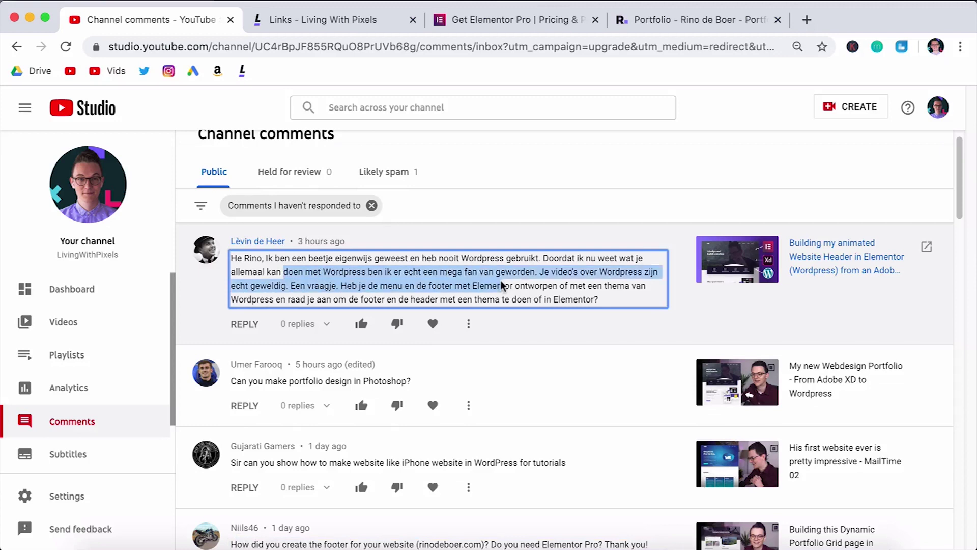
pyautogui.scroll(-1, 397, 279)
pyautogui.click(292, 276)
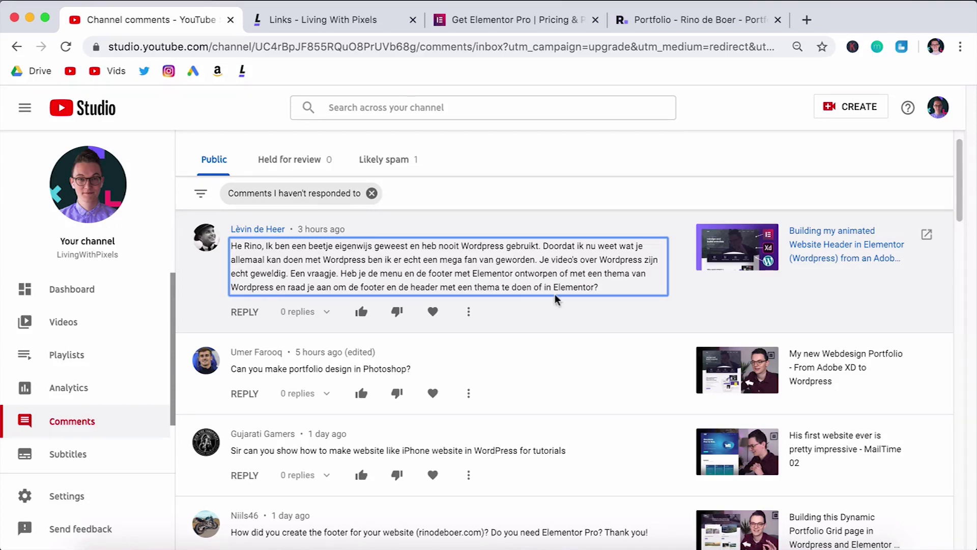
pyautogui.click(682, 306)
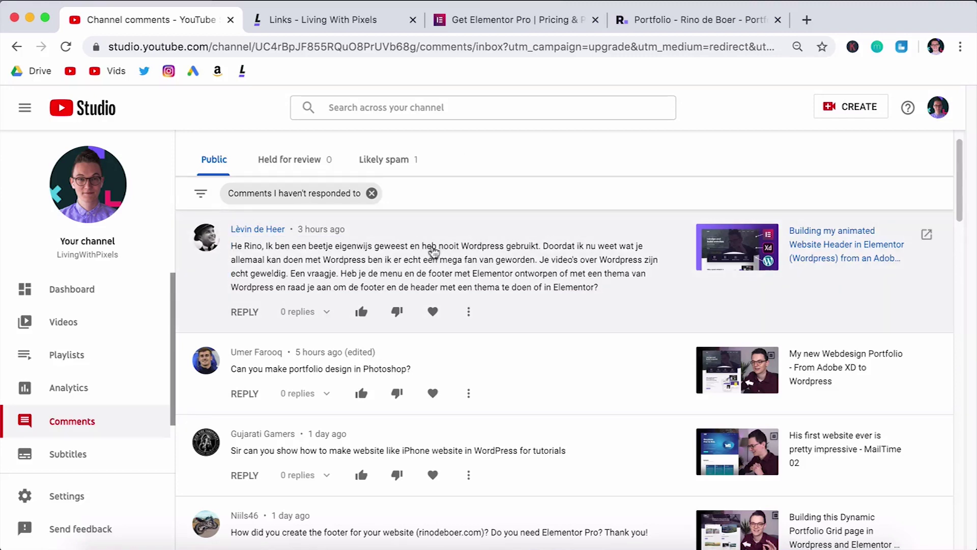
pyautogui.click(524, 20)
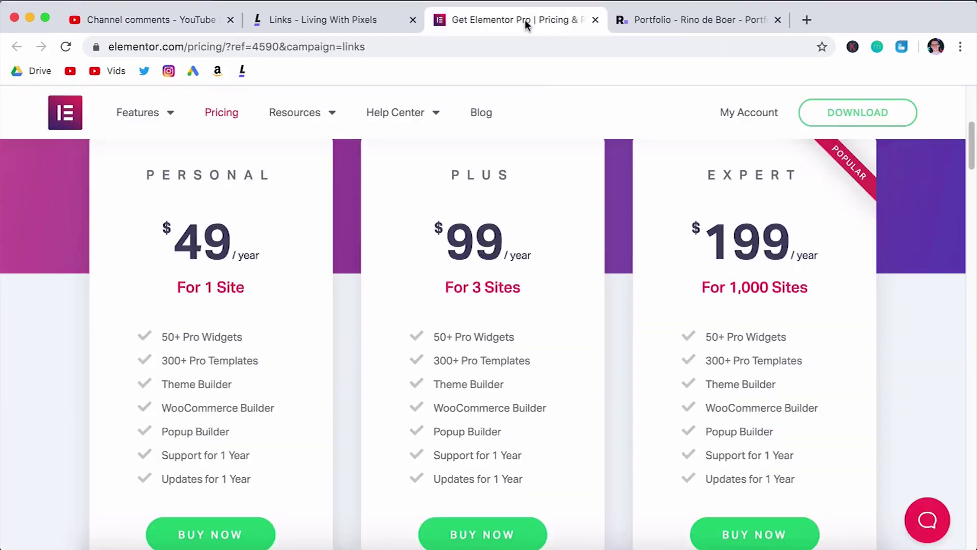
# Step: Scroll the Elementor Pro pricing plans, then return to the YouTube channel comments tab
pyautogui.scroll(2, 585, 390)
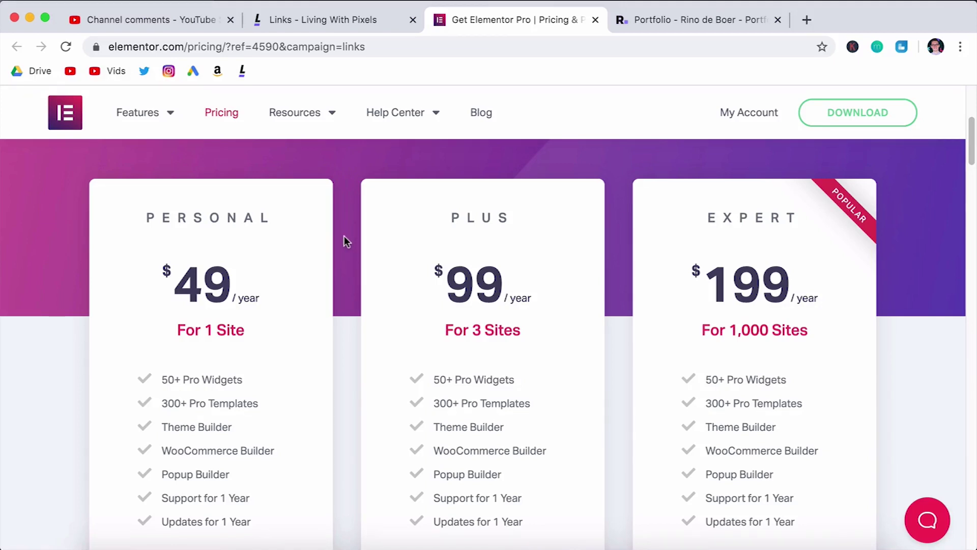
pyautogui.click(174, 23)
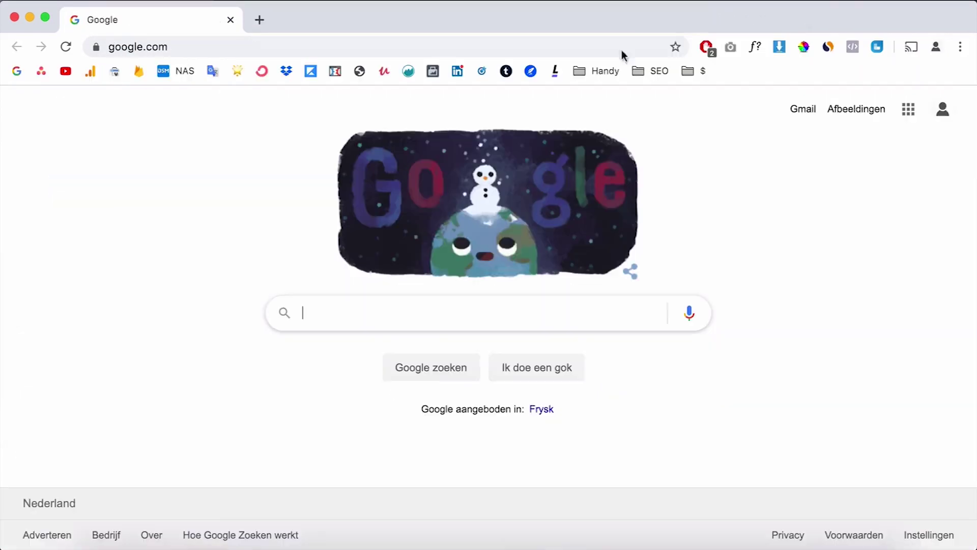
# Step: Open the rinodeboer.com WordPress admin in a new tab and go to the Elementor Theme Builder list
pyautogui.click(260, 20)
pyautogui.write('rinodeboer.com/w')
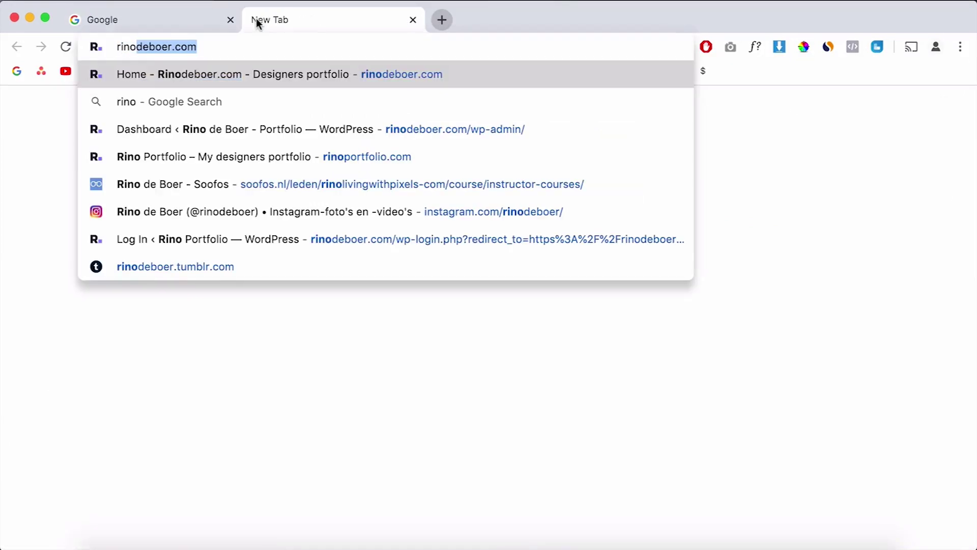
pyautogui.press('Return')
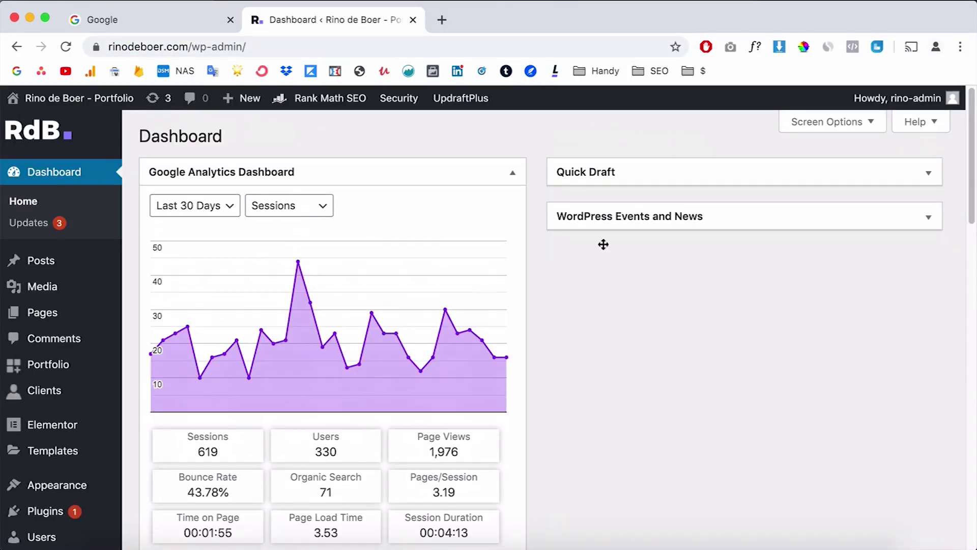
pyautogui.scroll(-1, 680, 351)
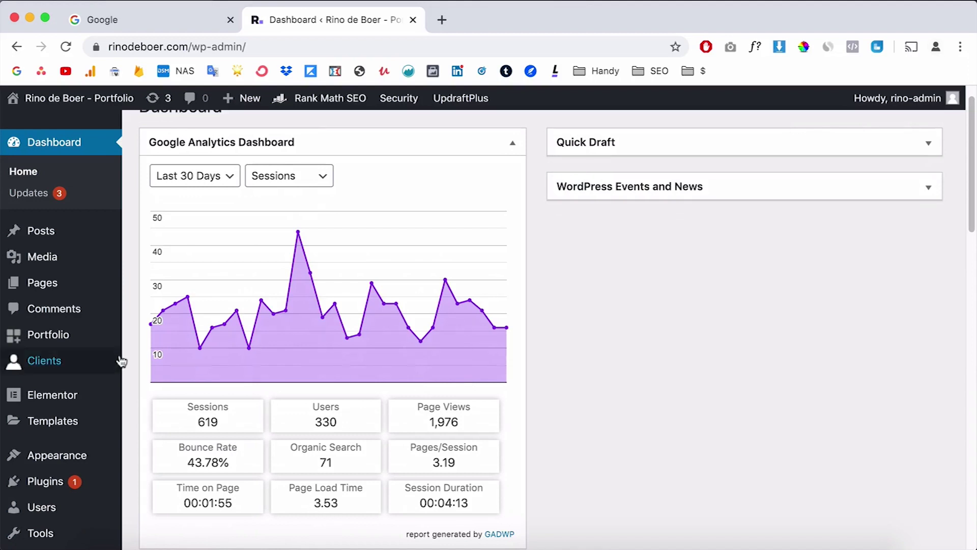
pyautogui.scroll(-1, 82, 376)
pyautogui.moveTo(61, 392)
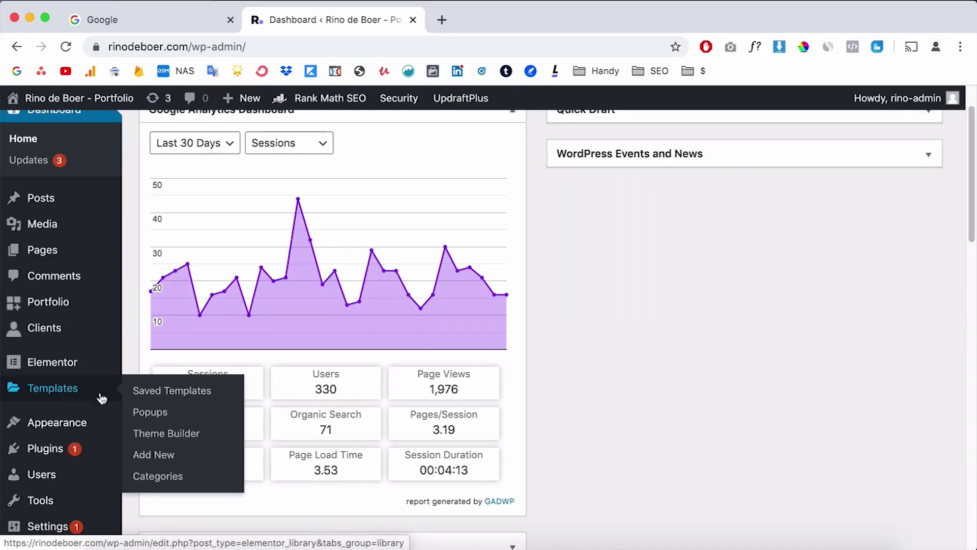
pyautogui.click(158, 434)
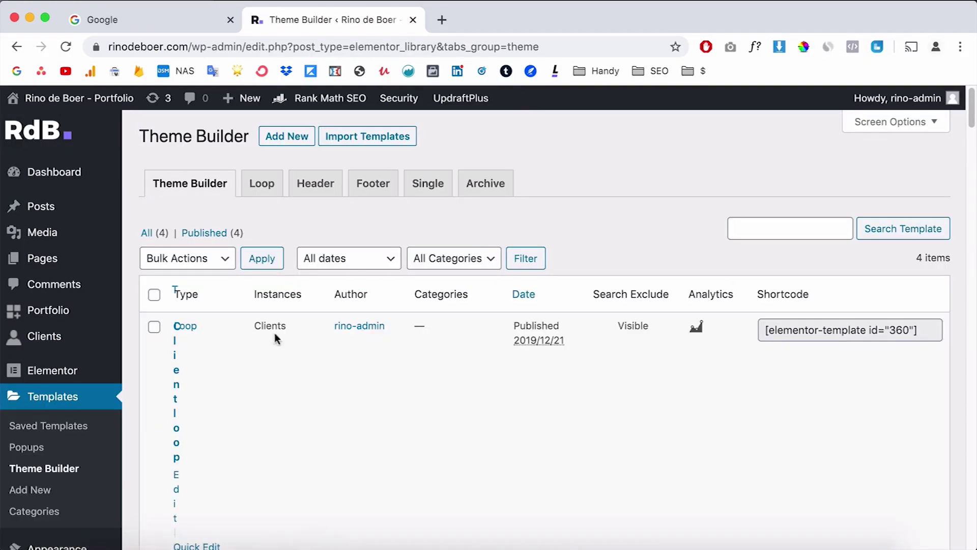
# Step: Zoom the page to 80%, filter to footer templates, and edit Footer v1 with Elementor
pyautogui.scroll(-10, 323, 379)
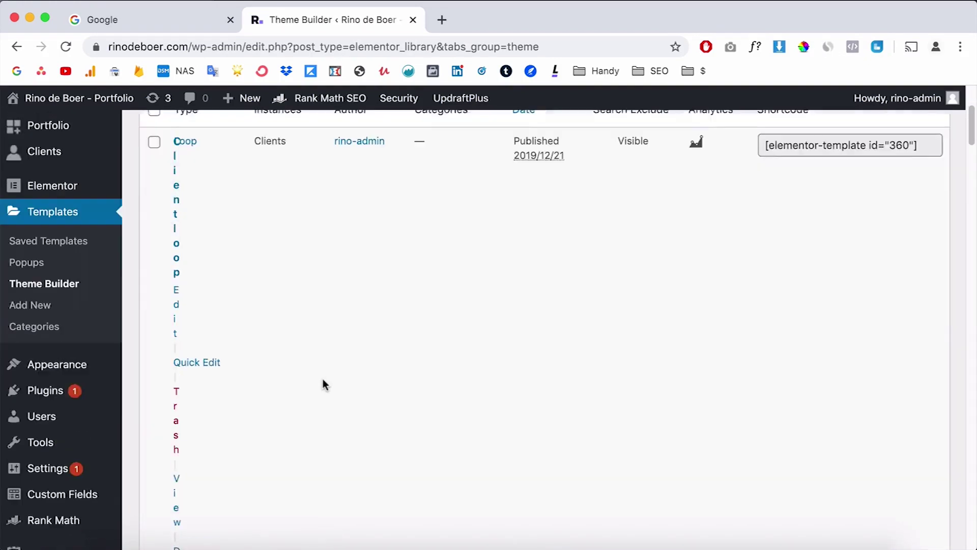
pyautogui.scroll(12, 323, 379)
pyautogui.press('super+minus')
pyautogui.press('super+minus')
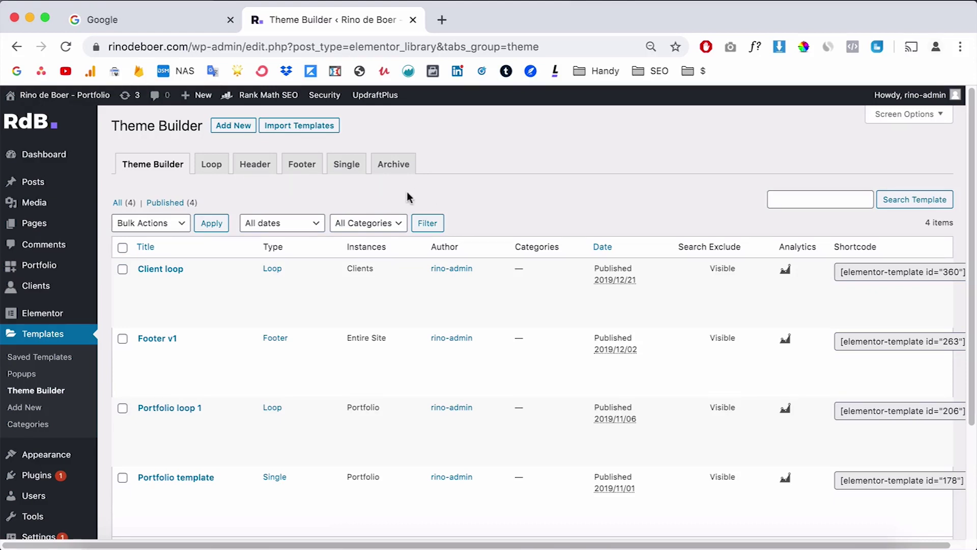
pyautogui.click(302, 164)
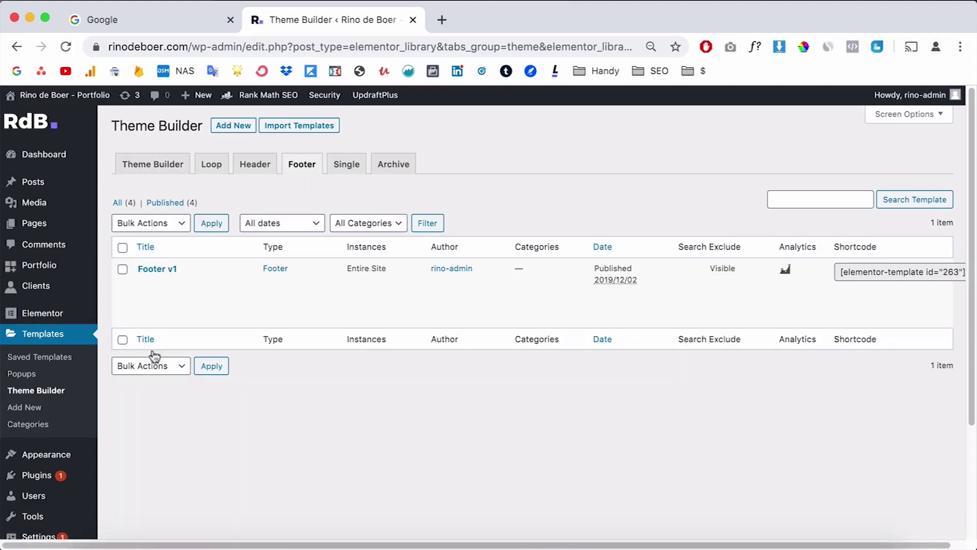
pyautogui.moveTo(148, 284)
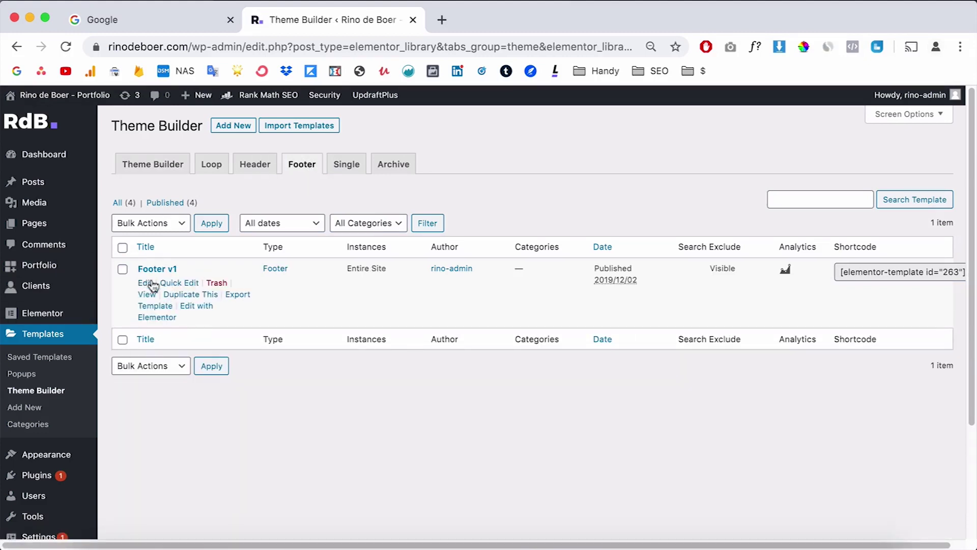
pyautogui.click(193, 310)
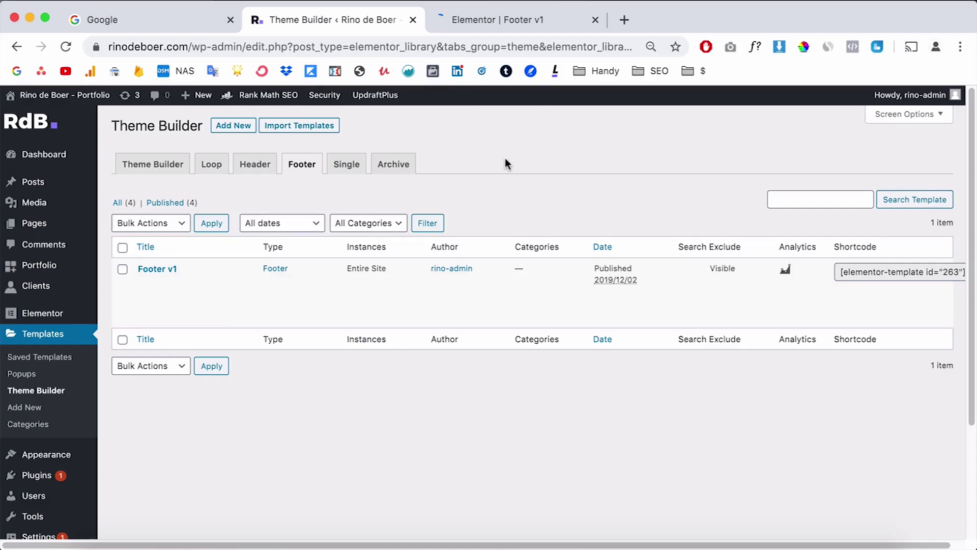
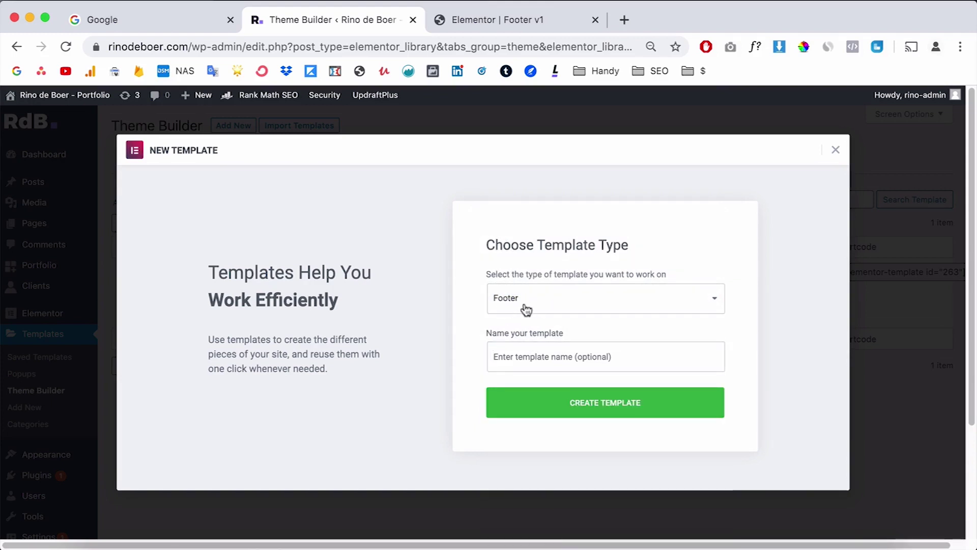
# Step: Name the new footer template 'Footer v2' and create it for editing in Elementor
pyautogui.click(508, 356)
pyautogui.write('Footer v2 video tutorial')
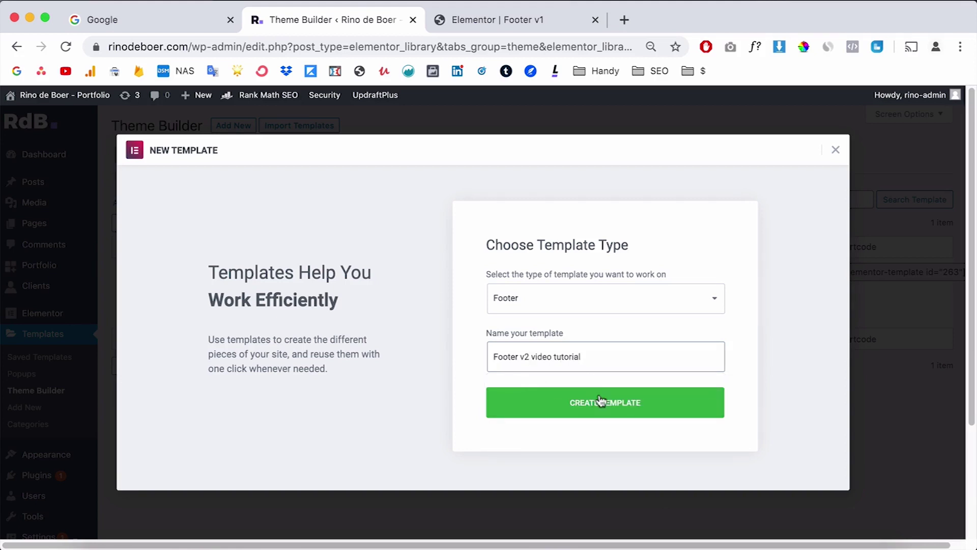
pyautogui.click(600, 401)
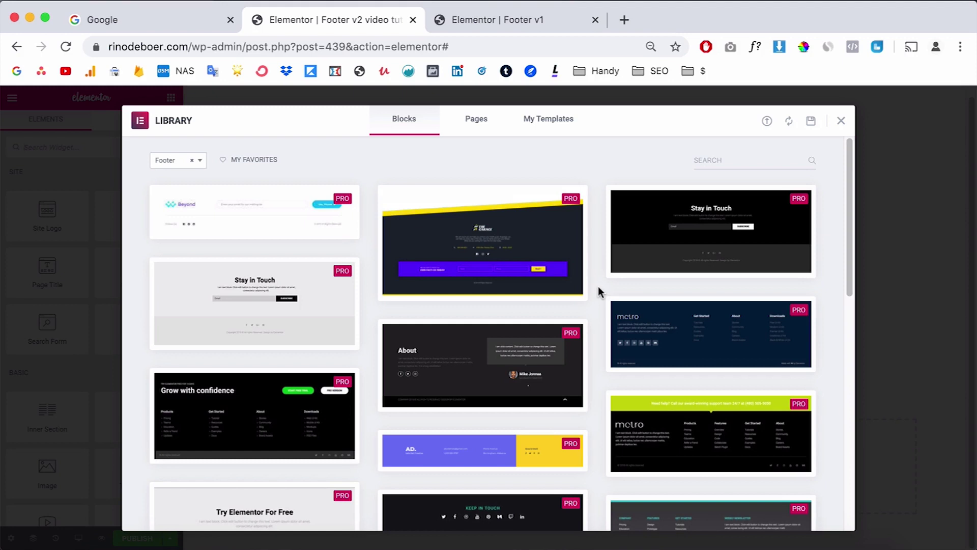
# Step: Browse the Library's footer blocks and preview the black footer design at full size
pyautogui.scroll(-5, 598, 286)
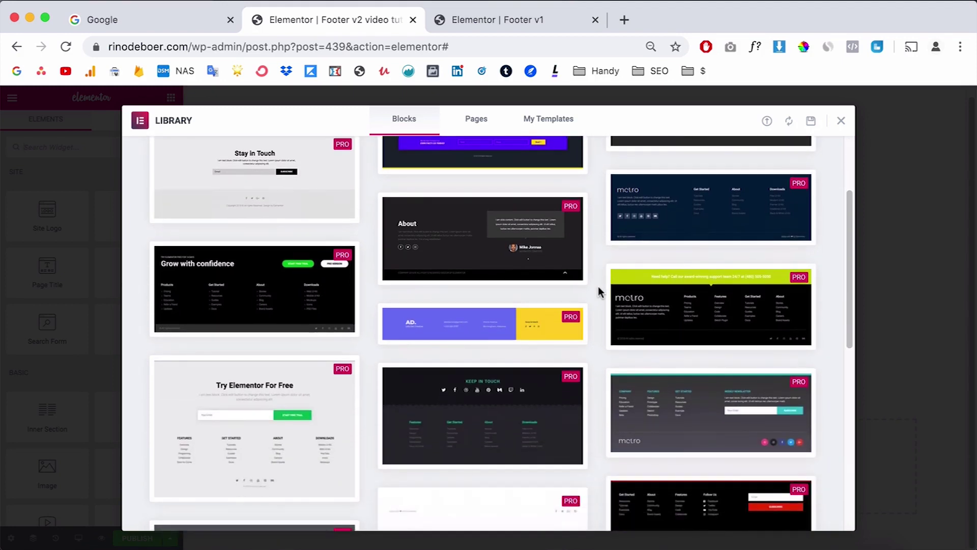
pyautogui.scroll(-5, 598, 286)
pyautogui.scroll(-2, 599, 286)
pyautogui.moveTo(654, 375)
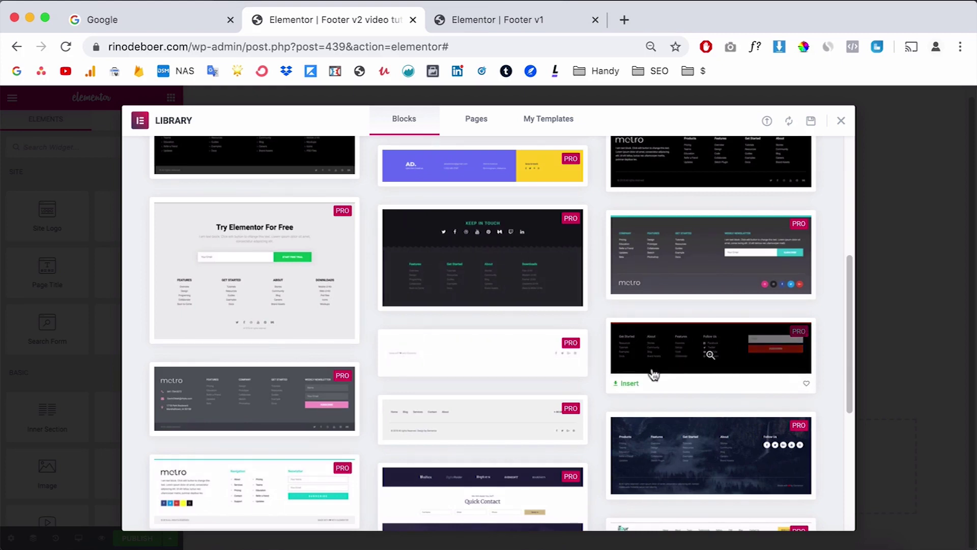
pyautogui.click(711, 356)
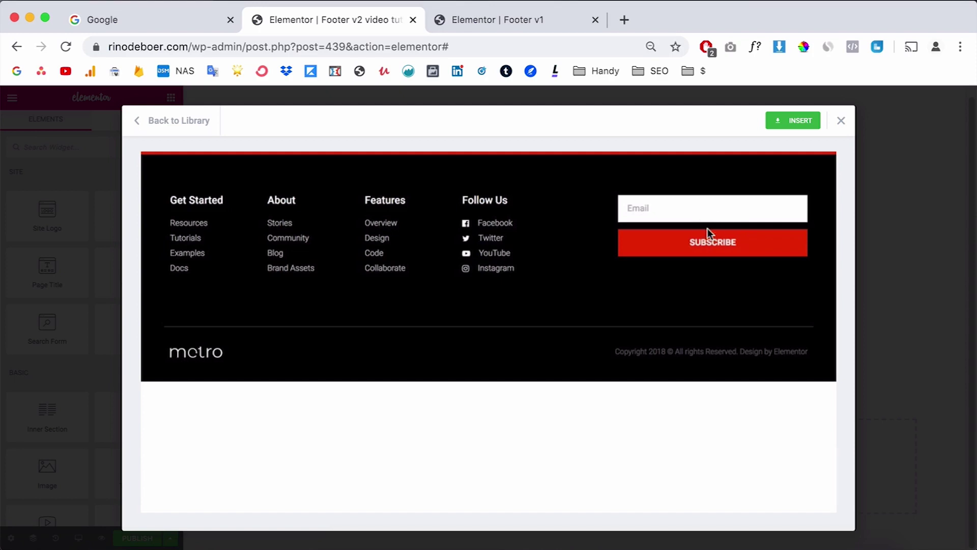
pyautogui.click(179, 126)
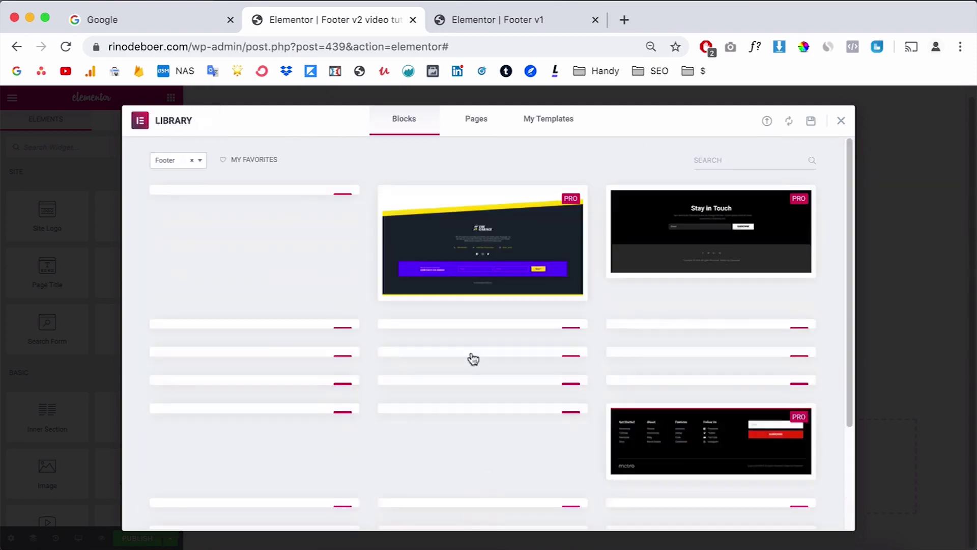
# Step: Preview the Keep in Touch footer, then close the Library without inserting a block
pyautogui.scroll(-2, 362, 355)
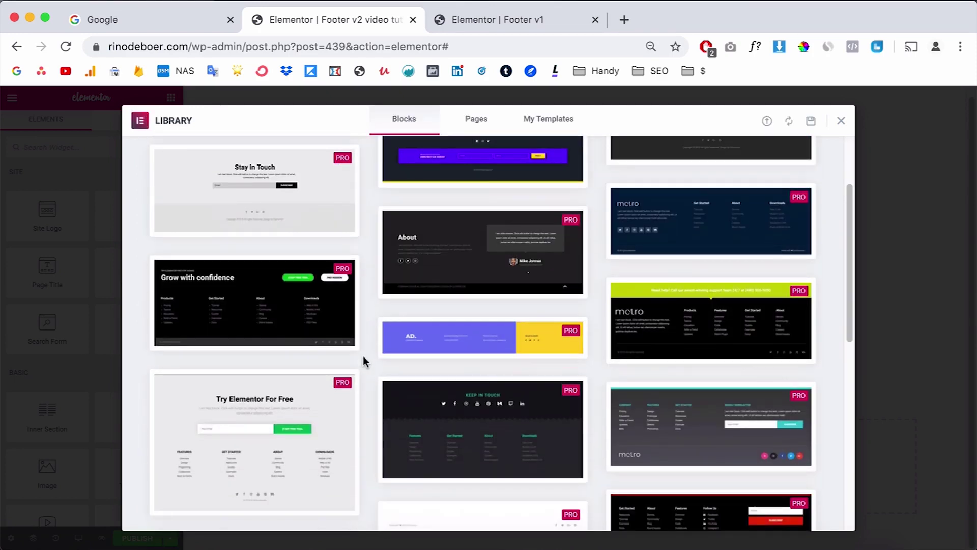
pyautogui.click(482, 430)
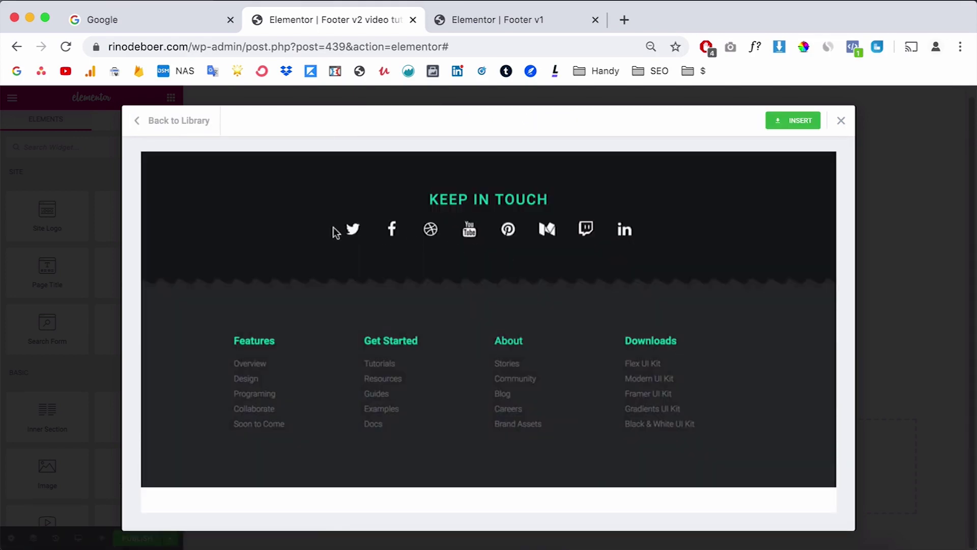
pyautogui.click(159, 121)
pyautogui.scroll(-5, 597, 361)
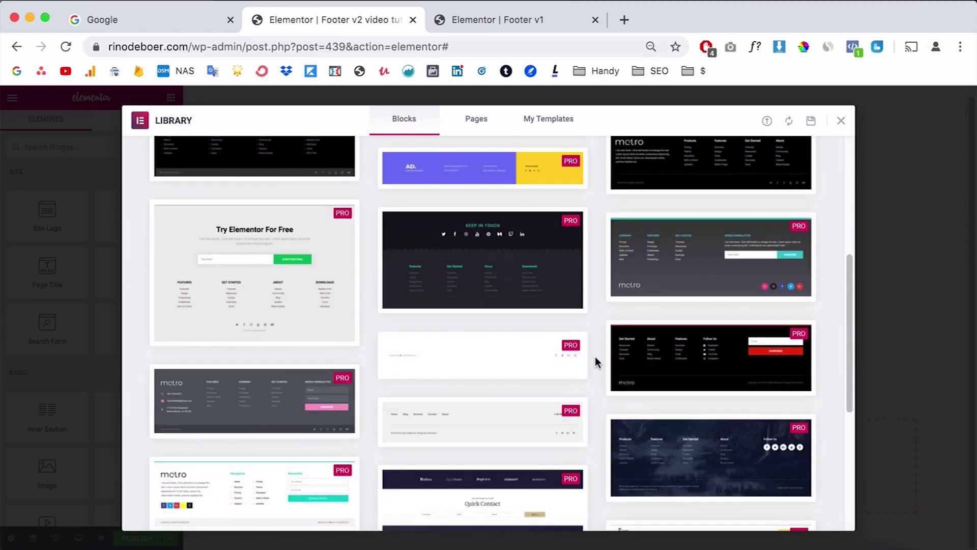
pyautogui.scroll(-5, 596, 362)
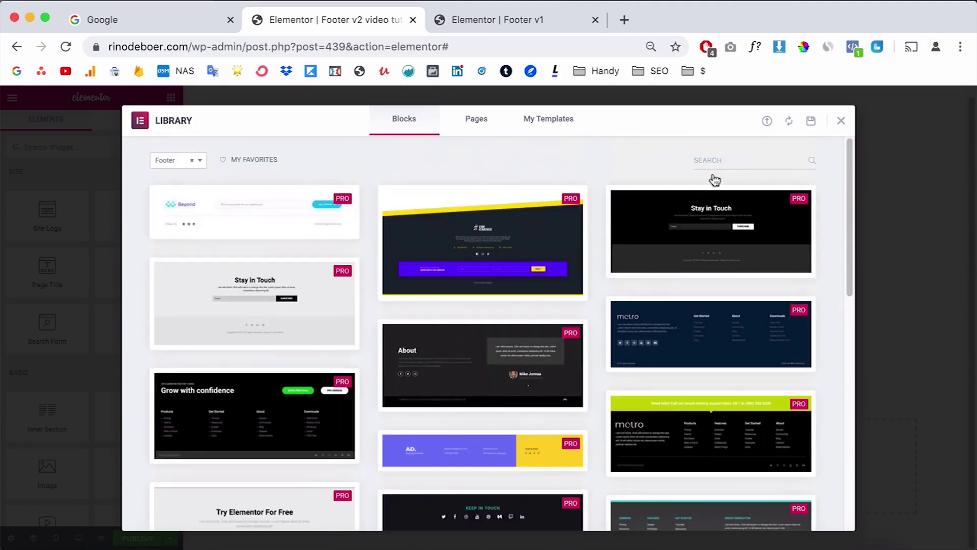
pyautogui.click(841, 122)
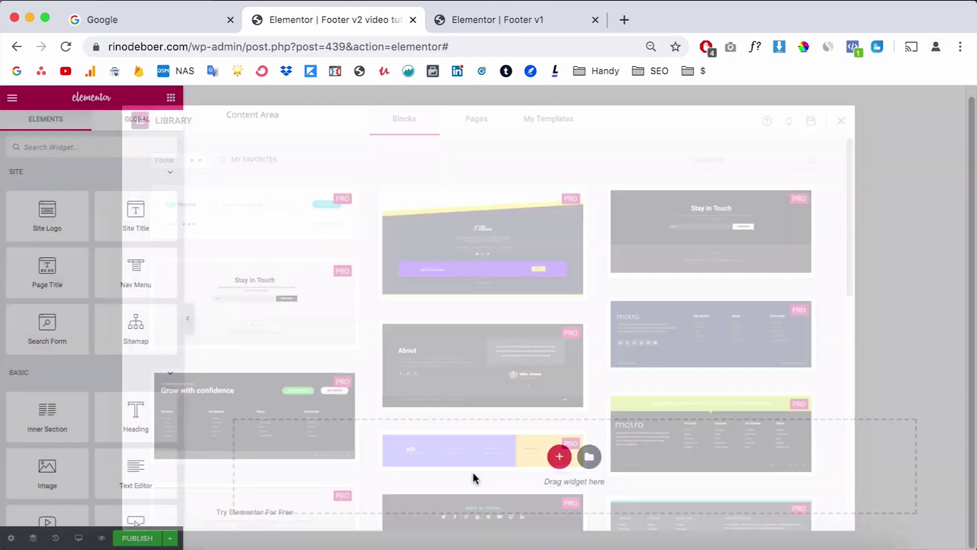
# Step: Check the footer in the Adobe XD design mockup for reference
pyautogui.click(288, 546)
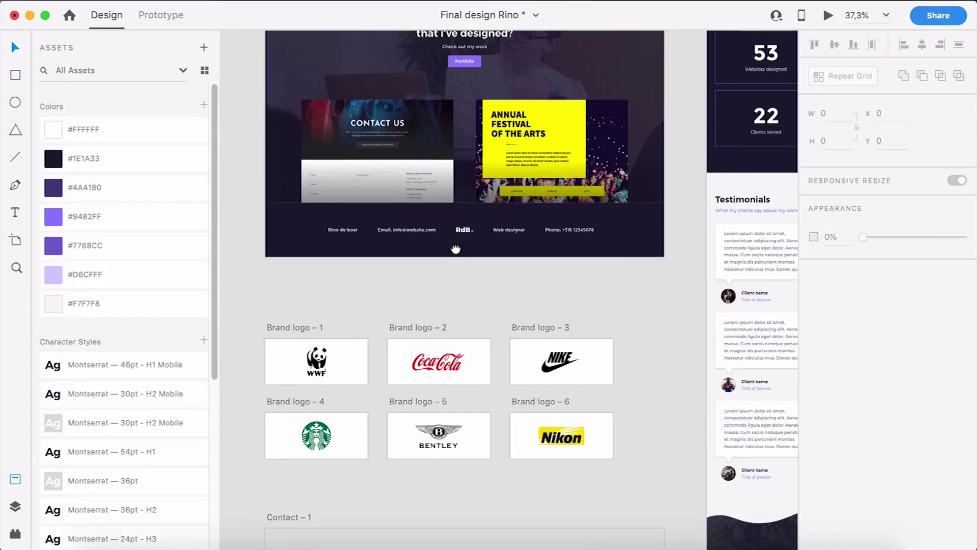
pyautogui.scroll(3, 456, 250)
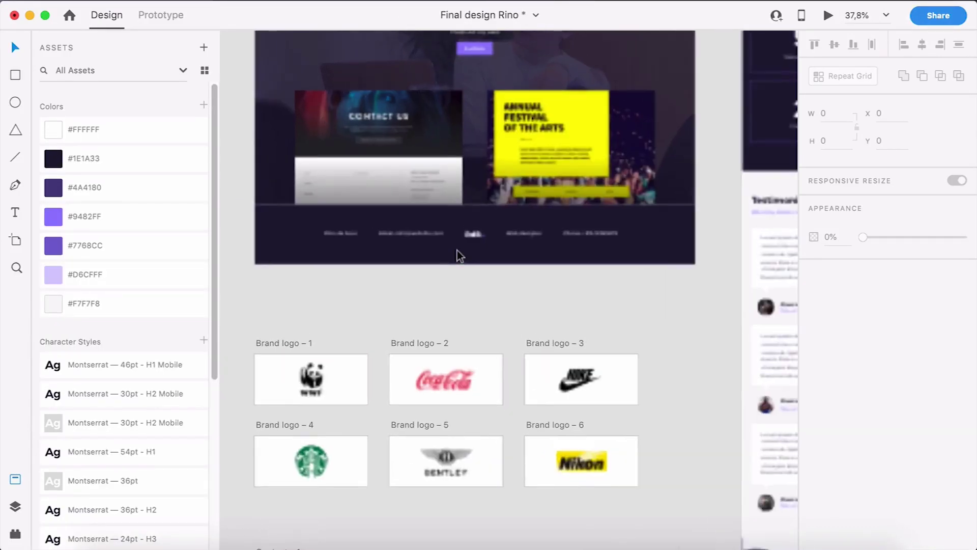
pyautogui.click(517, 268)
pyautogui.click(525, 286)
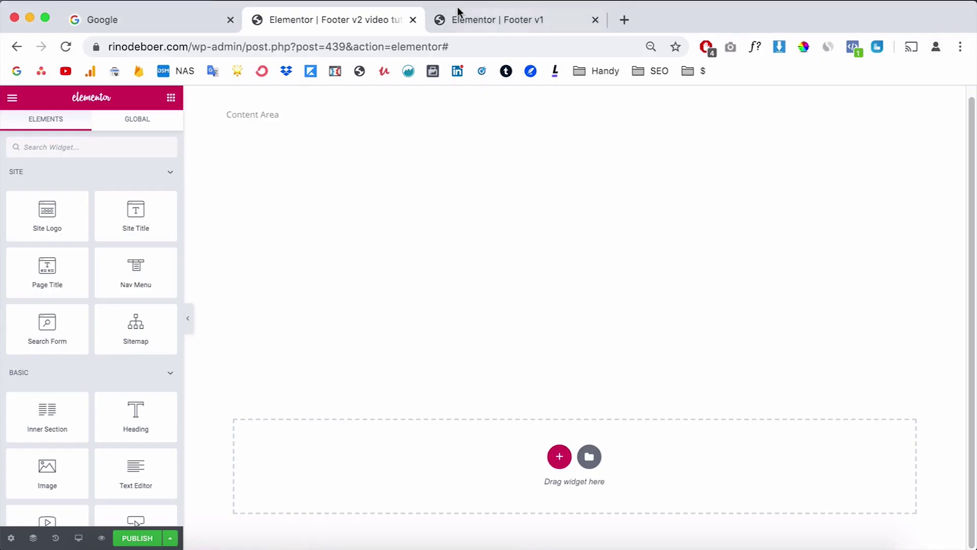
# Step: Add a one-column section with 60 px top and bottom padding
pyautogui.click(558, 457)
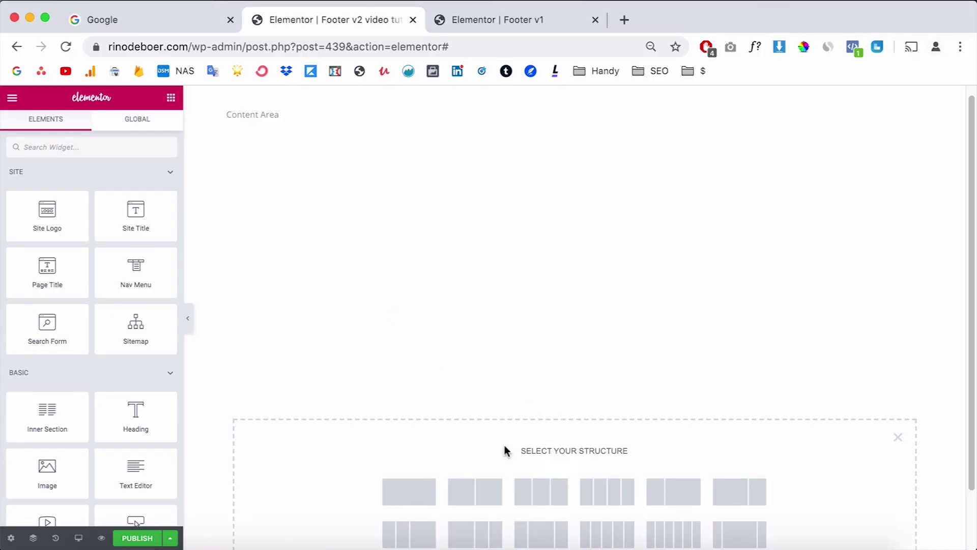
pyautogui.scroll(-2, 506, 450)
pyautogui.click(431, 415)
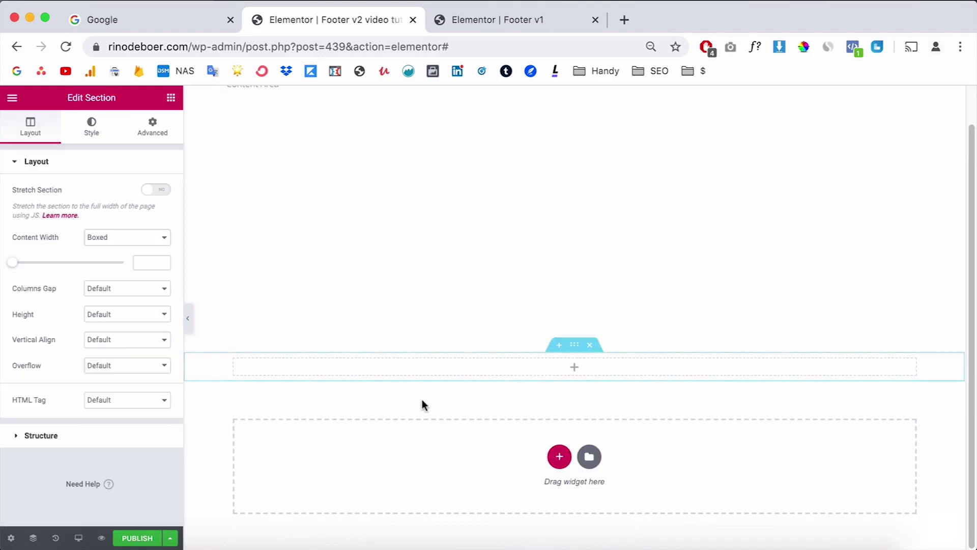
pyautogui.click(155, 125)
pyautogui.click(156, 274)
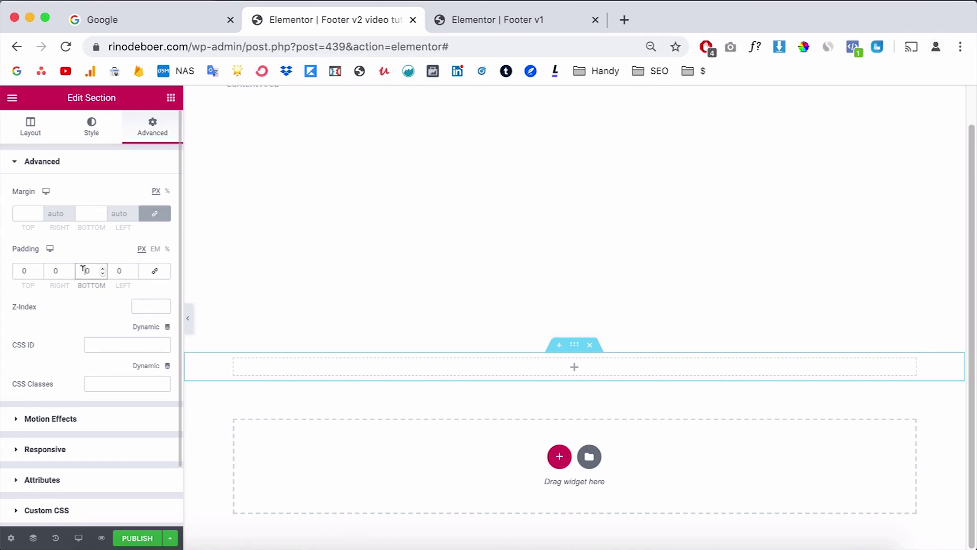
pyautogui.write('60')
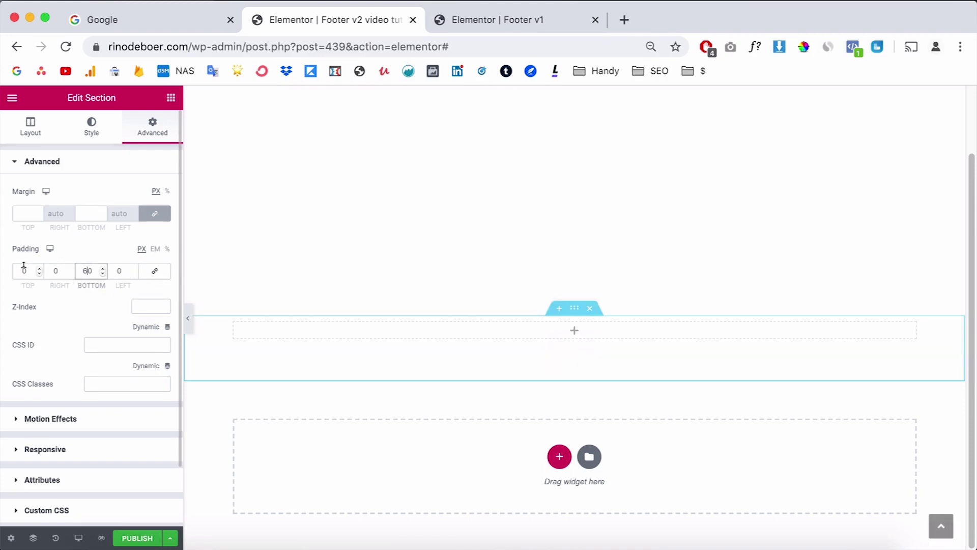
pyautogui.click(24, 268)
pyautogui.write('6')
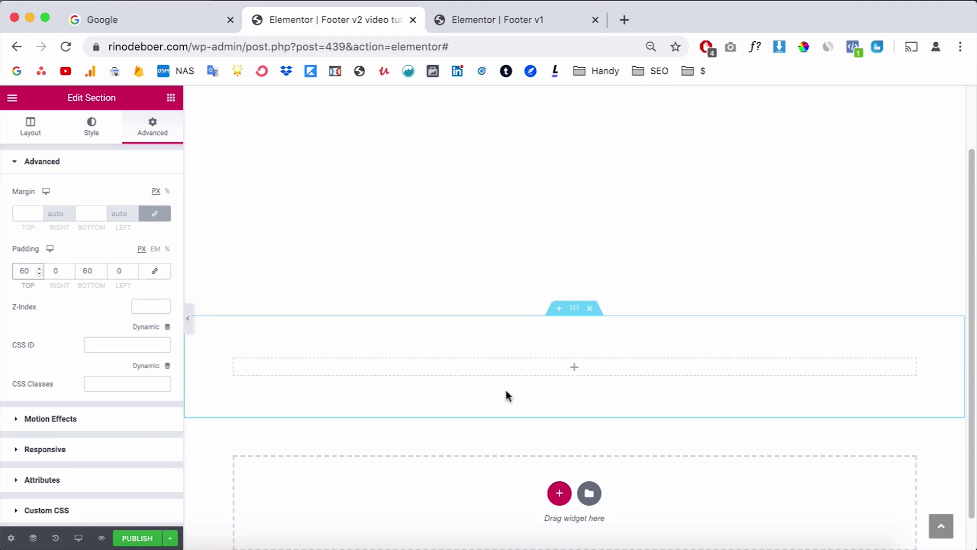
# Step: Give the section a classic near-black #2C2633 background colour
pyautogui.click(97, 125)
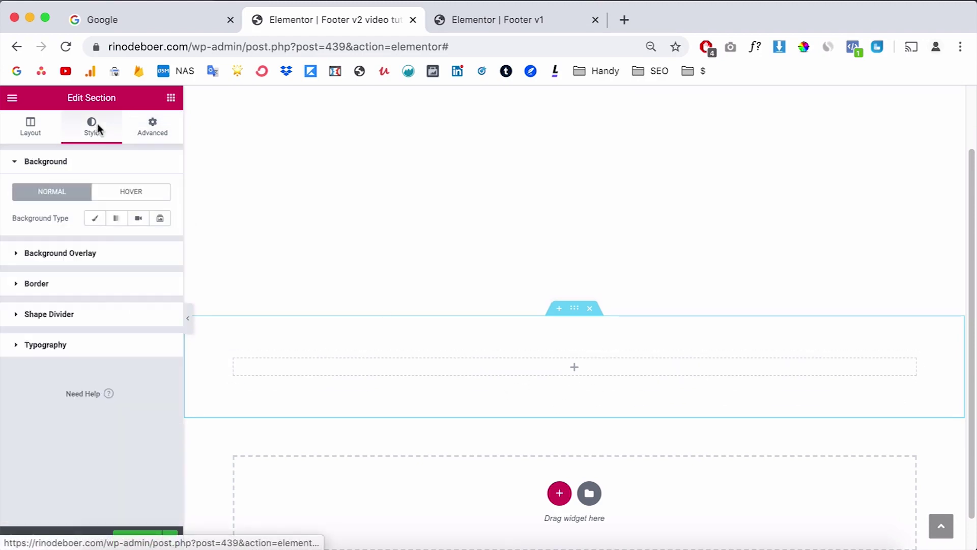
pyautogui.click(94, 218)
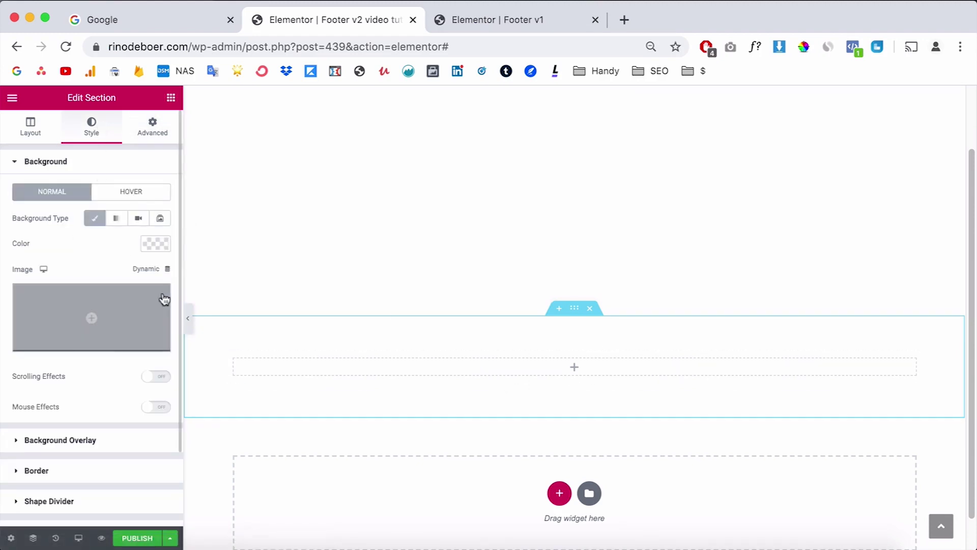
pyautogui.click(162, 248)
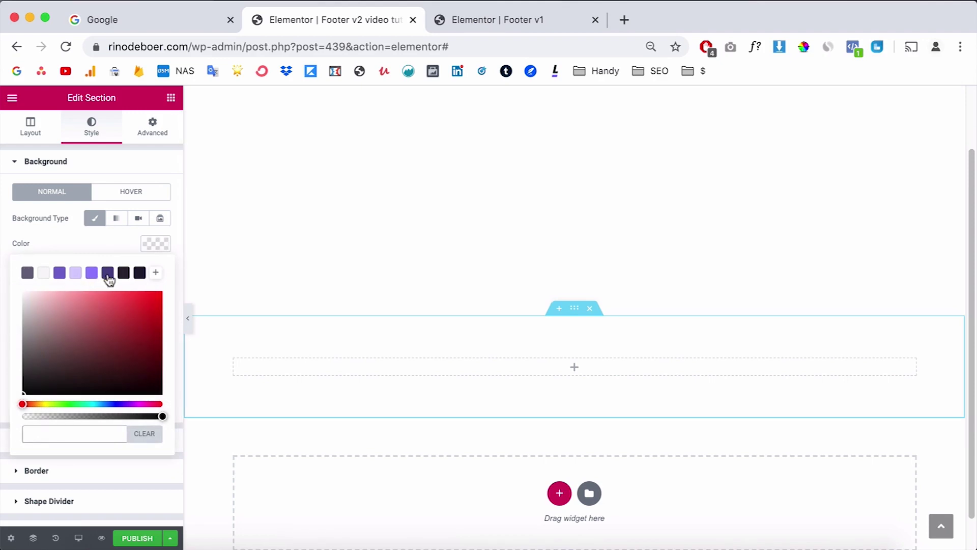
pyautogui.click(108, 273)
pyautogui.click(123, 273)
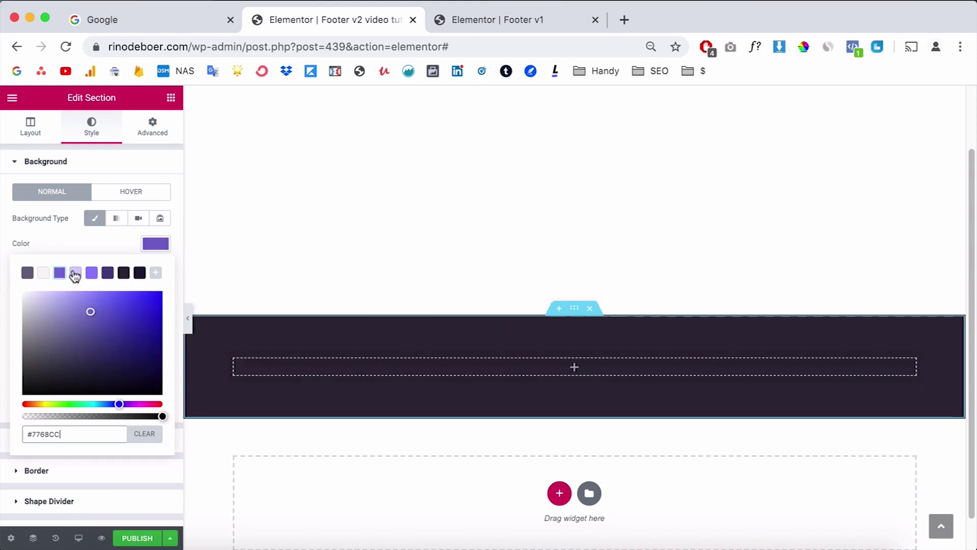
pyautogui.press('Escape')
pyautogui.click(171, 98)
# Step: Add a heading with the site owner's name in off-white #F7F7F8 text
pyautogui.scroll(-1, 47, 469)
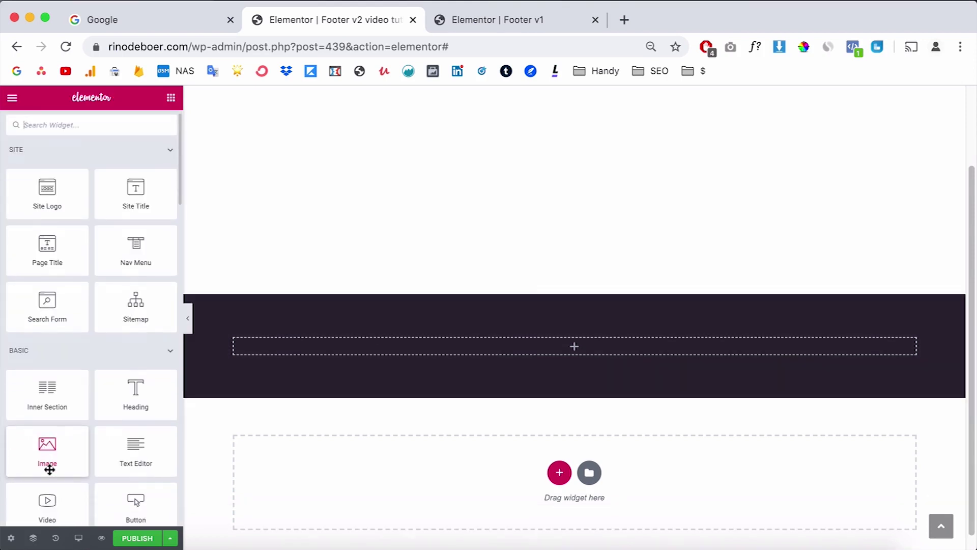
pyautogui.moveTo(149, 389); pyautogui.dragTo(444, 343)
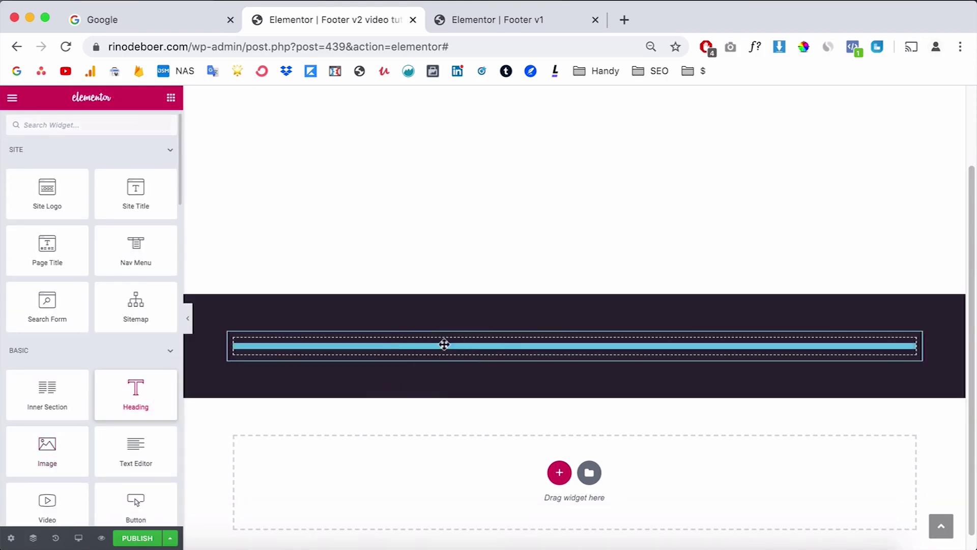
pyautogui.tripleClick(87, 203)
pyautogui.write('Rino de Boer')
pyautogui.click(91, 127)
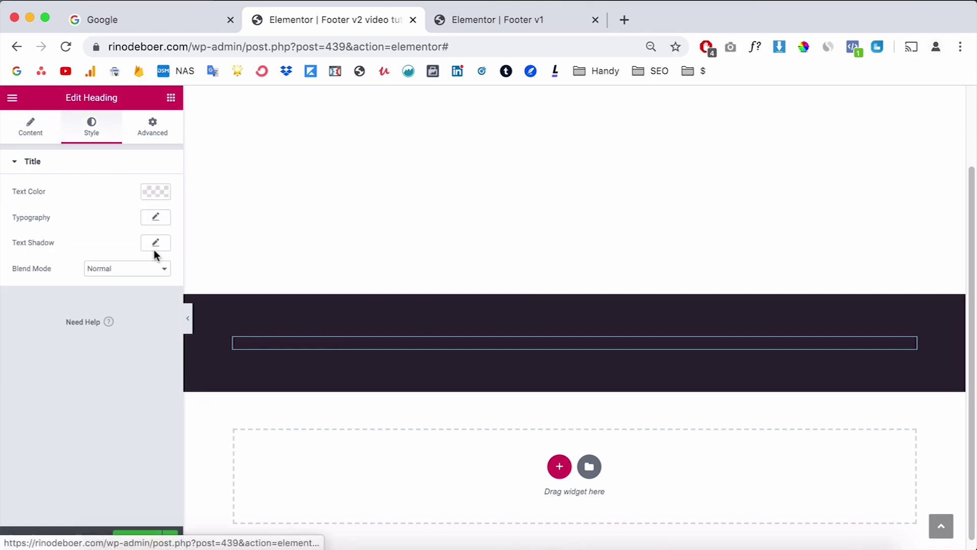
pyautogui.click(156, 192)
pyautogui.click(44, 222)
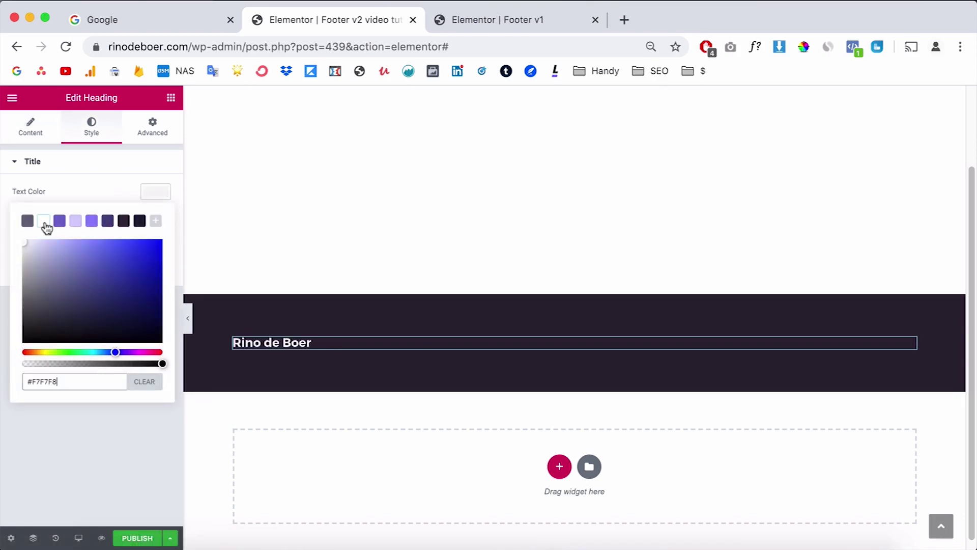
pyautogui.click(122, 185)
# Step: Make the name heading an H4 and compare it with the design mockup
pyautogui.click(34, 130)
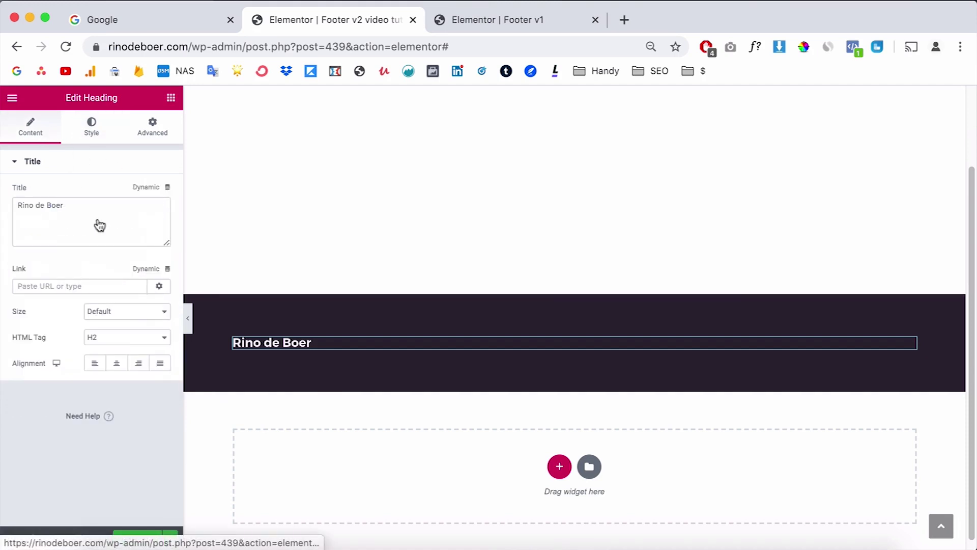
pyautogui.click(118, 346)
pyautogui.click(122, 370)
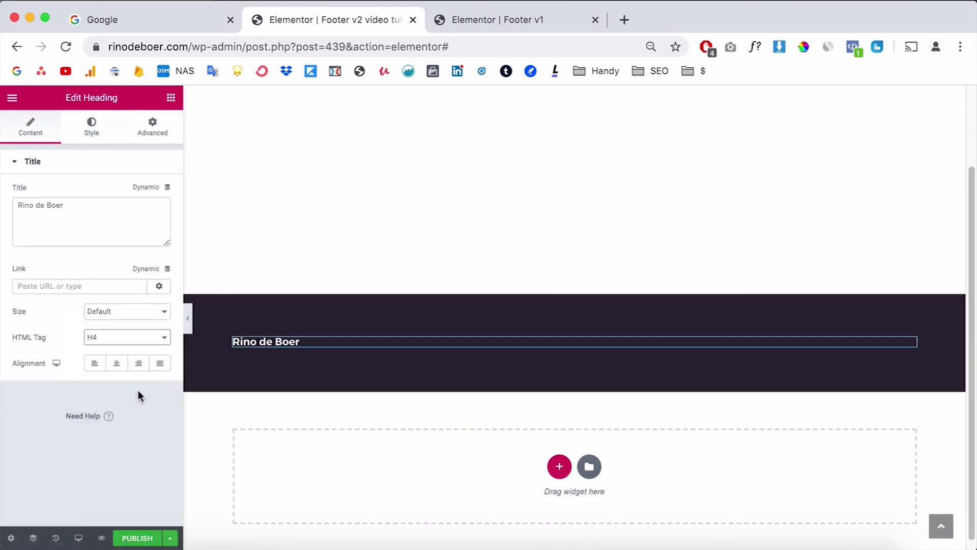
pyautogui.press('super+Tab')
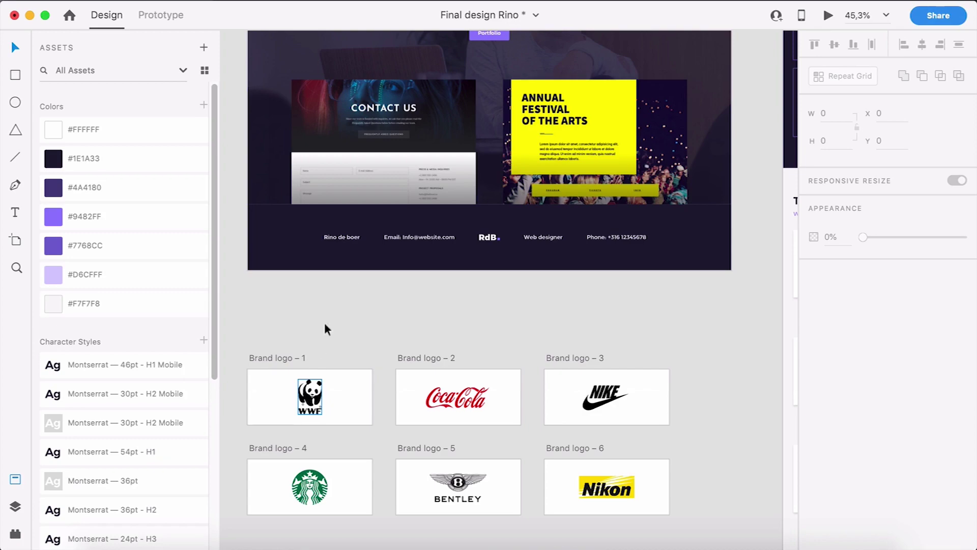
pyautogui.press('super+Tab')
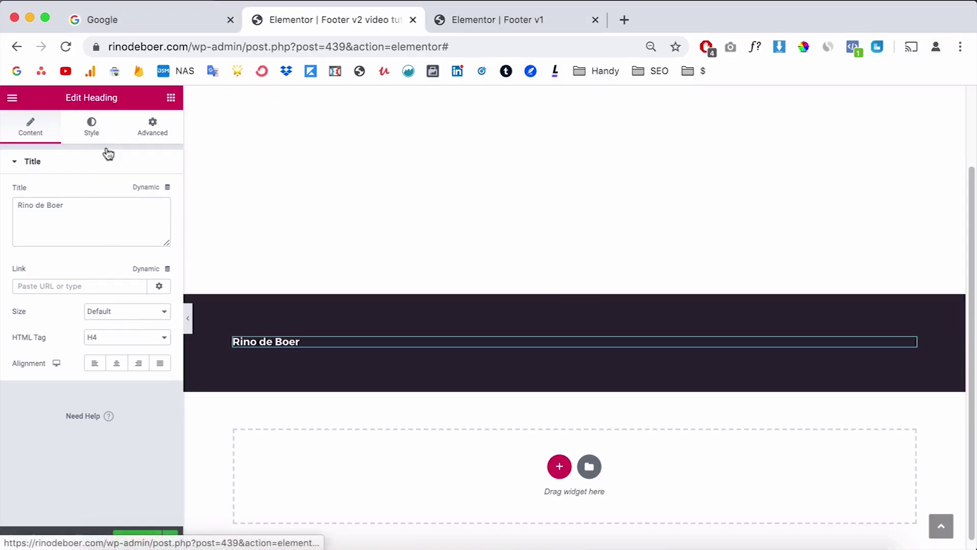
# Step: Set the heading's typography weight to 400 instead of bold
pyautogui.click(92, 126)
pyautogui.click(152, 218)
pyautogui.click(137, 318)
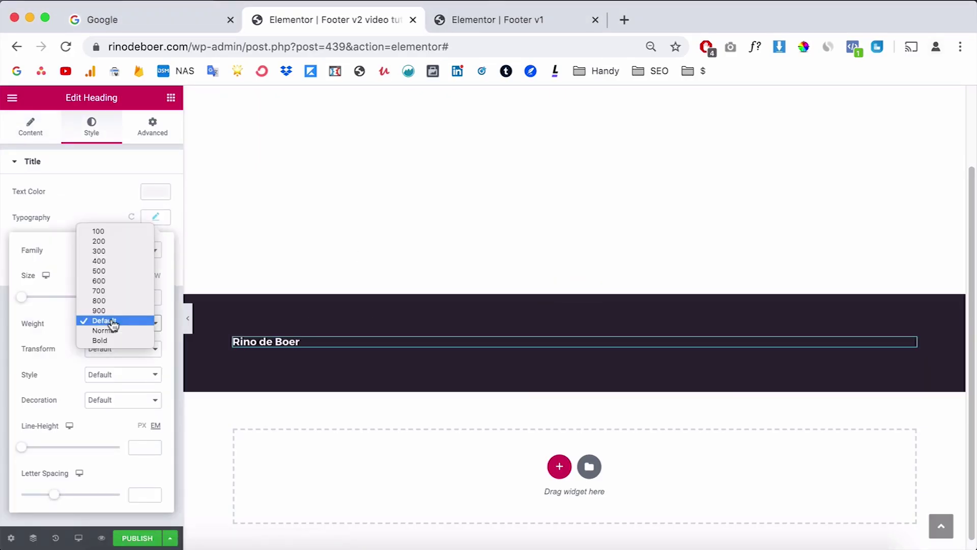
pyautogui.click(120, 258)
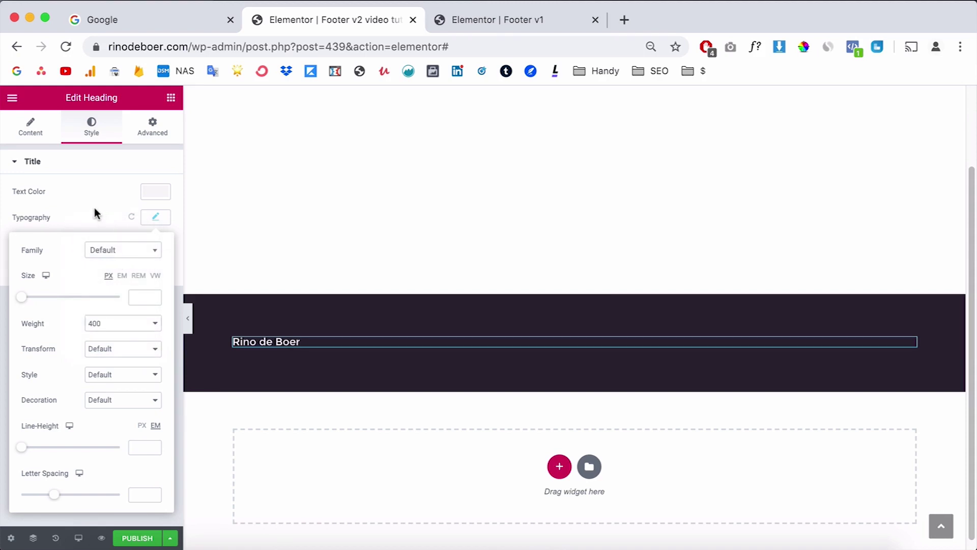
pyautogui.click(97, 213)
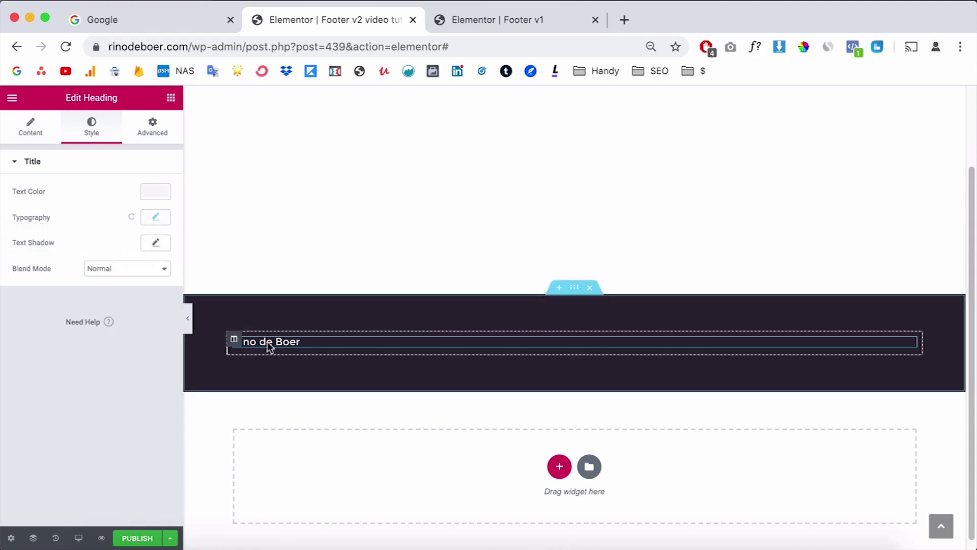
pyautogui.click(234, 340)
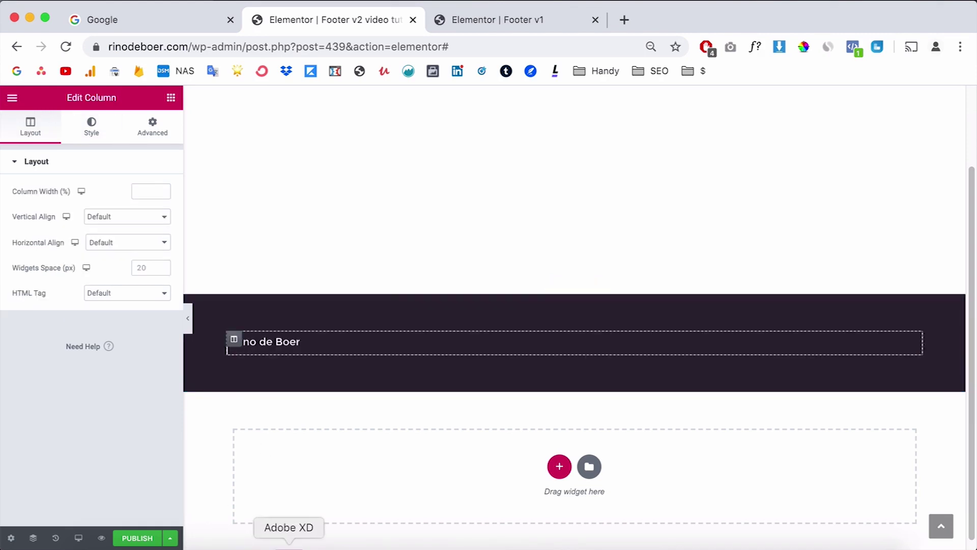
pyautogui.click(288, 544)
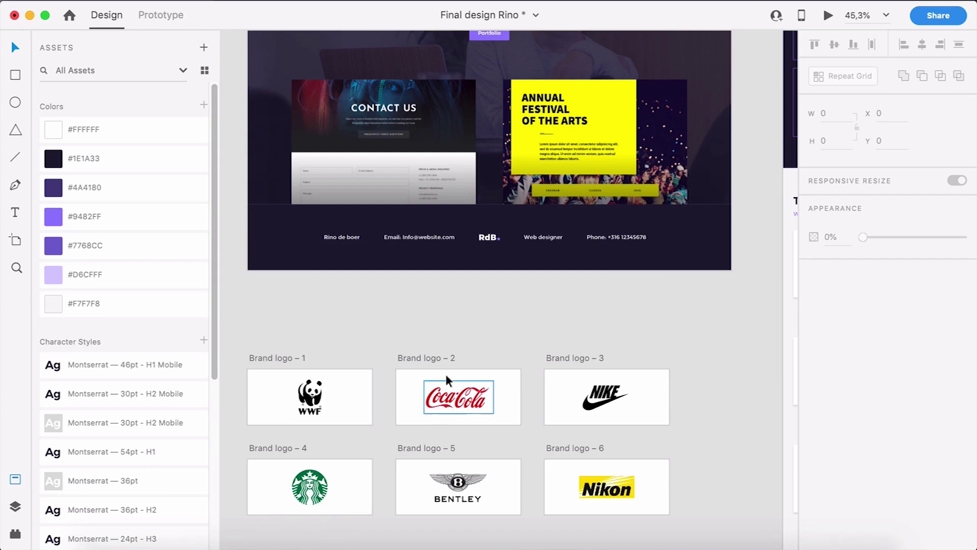
# Step: Pan and zoom the Adobe XD canvas to inspect the mobile artboard's footer
pyautogui.moveTo(519, 303); pyautogui.dragTo(397, 225)
pyautogui.scroll(-10, 397, 225)
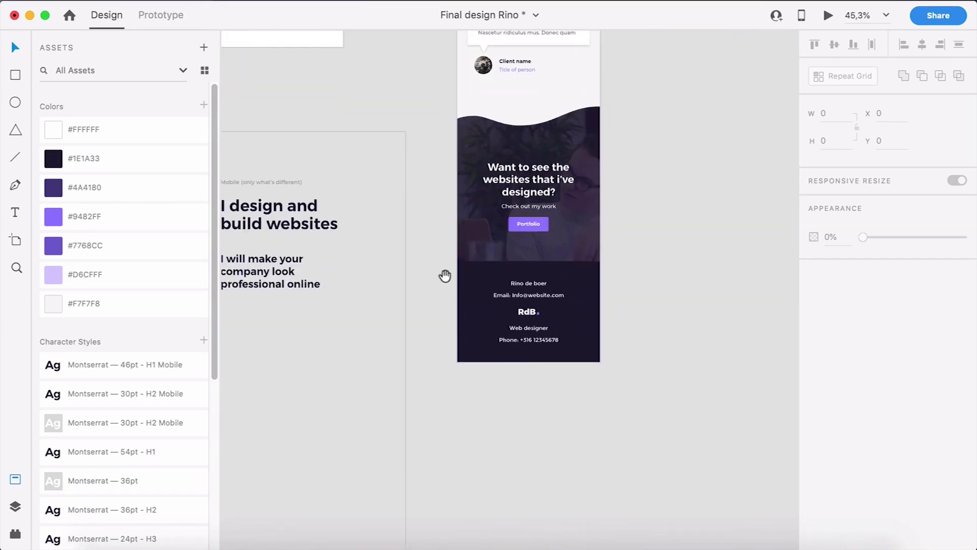
pyautogui.scroll(3, 530, 299)
pyautogui.scroll(3, 534, 298)
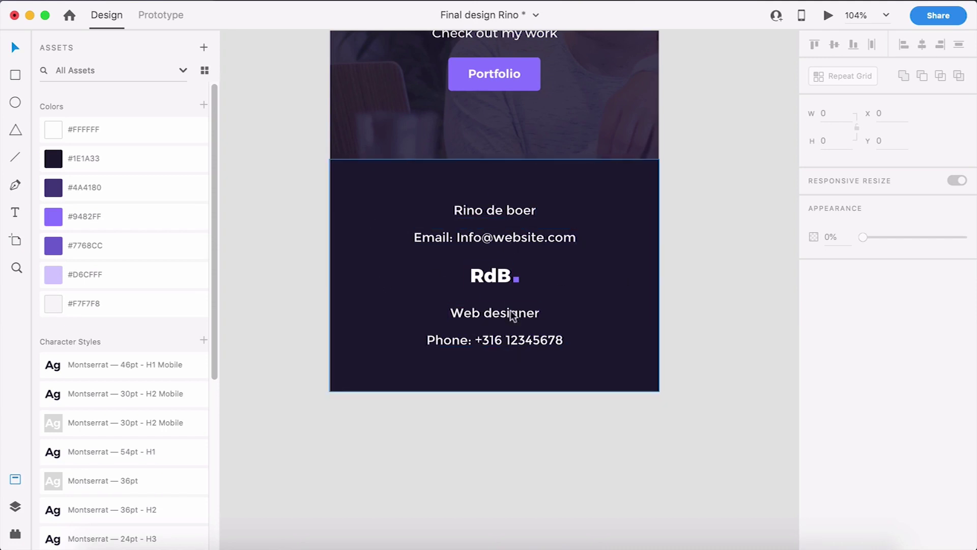
pyautogui.keyDown('ctrl'); pyautogui.scroll(-5, 506, 358); pyautogui.keyUp('ctrl')
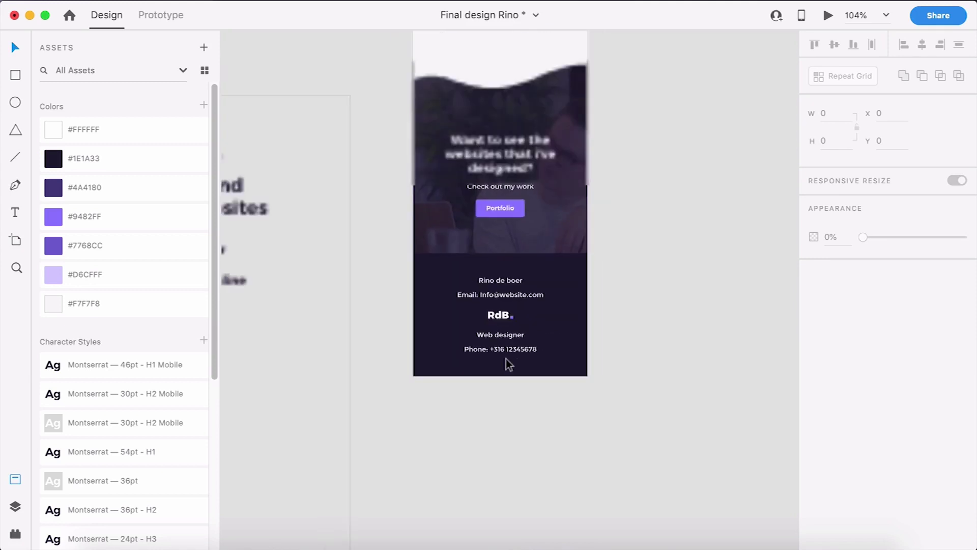
pyautogui.hscroll(-2, 478, 290)
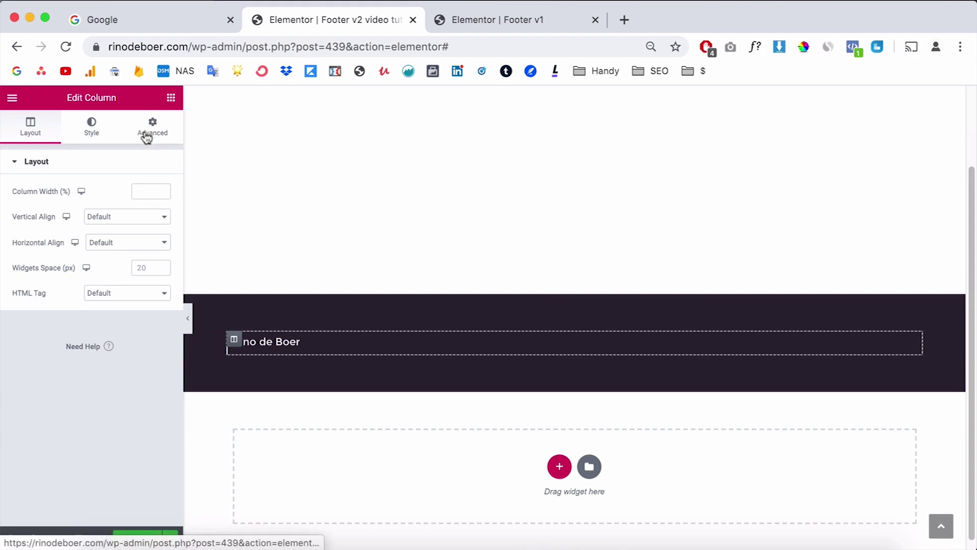
# Step: In the mobile layout, set the footer column width to 100%
pyautogui.moveTo(80, 192)
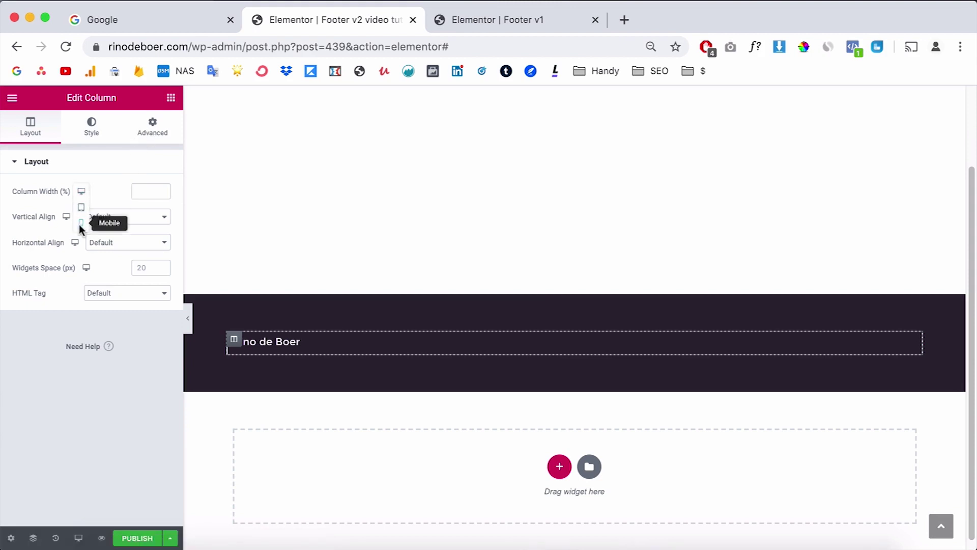
pyautogui.click(81, 222)
pyautogui.click(145, 190)
pyautogui.write('100')
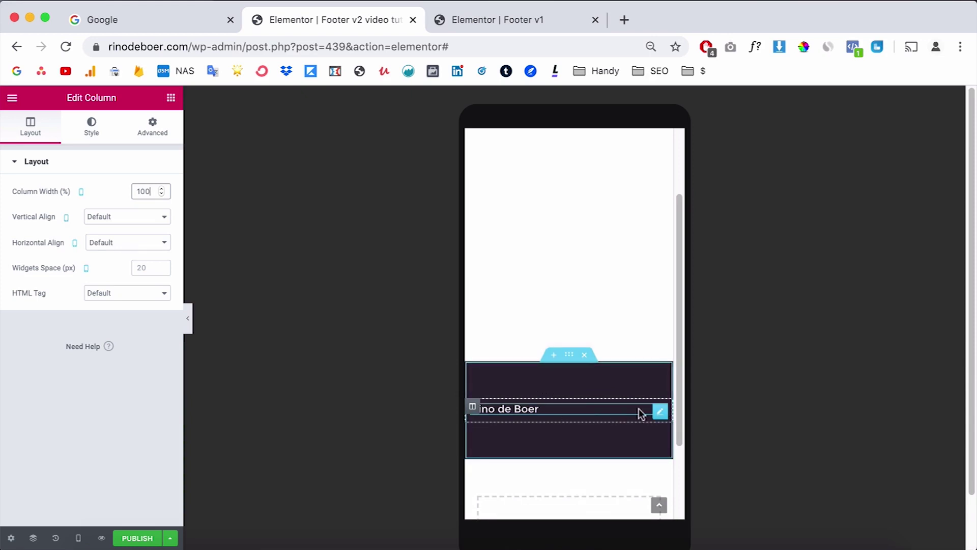
# Step: Centre the name heading on mobile and remove the accidentally duplicated column
pyautogui.click(633, 410)
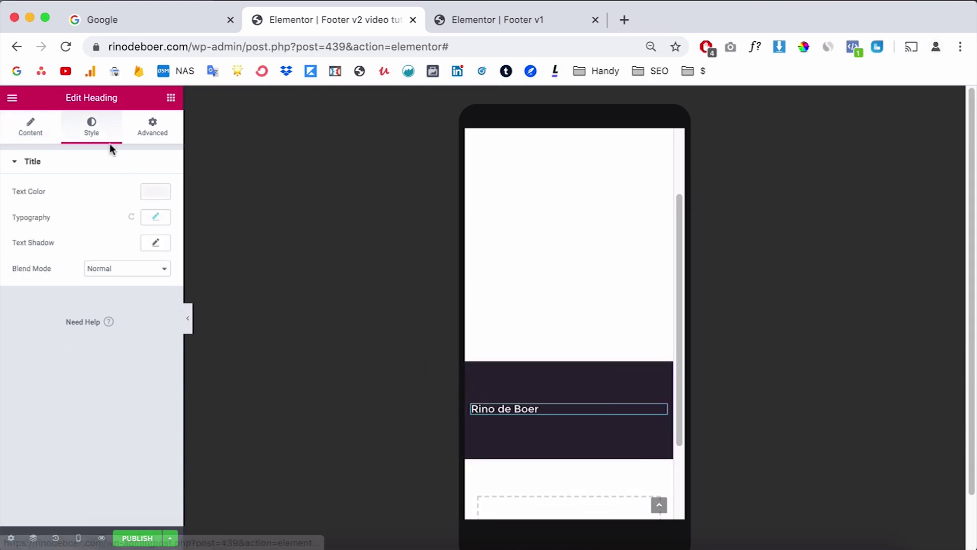
pyautogui.click(49, 131)
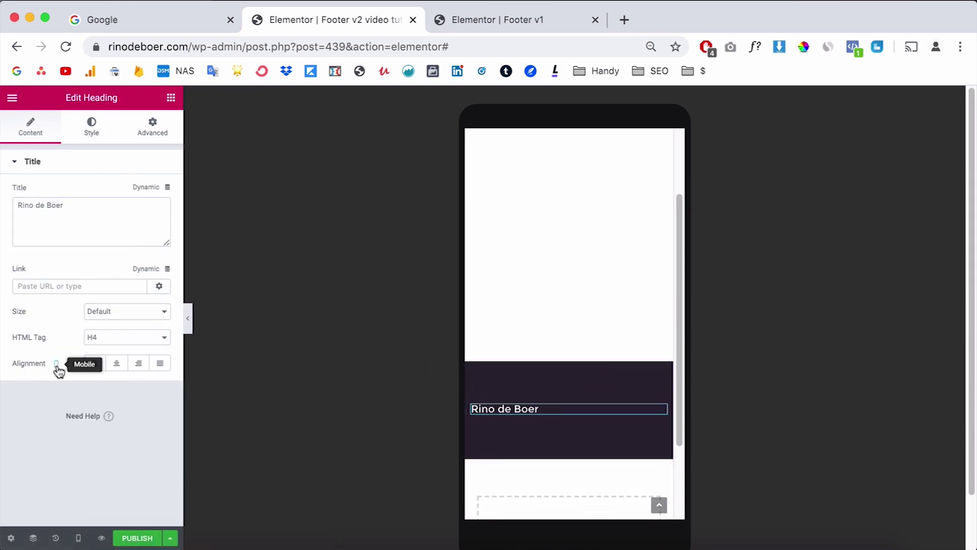
pyautogui.click(118, 364)
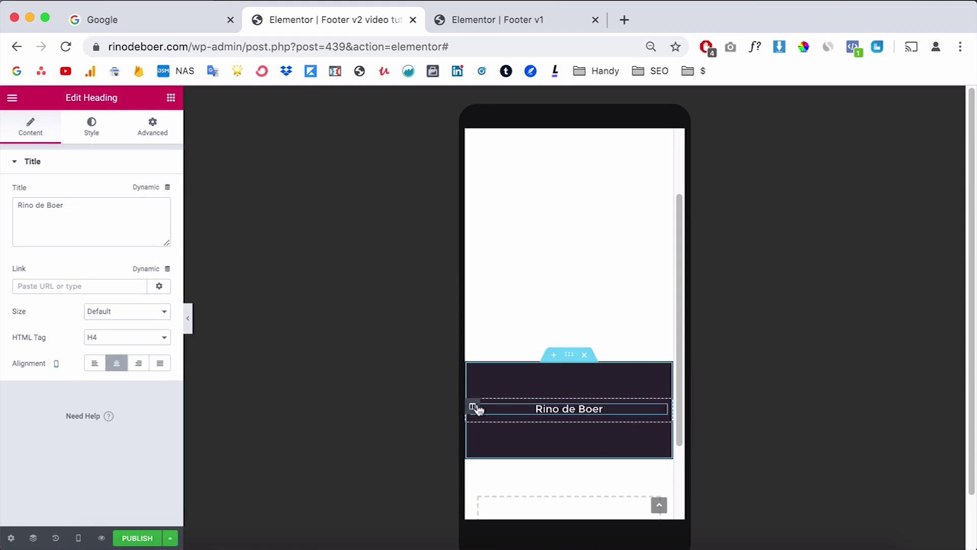
pyautogui.rightClick(478, 408)
pyautogui.click(560, 393)
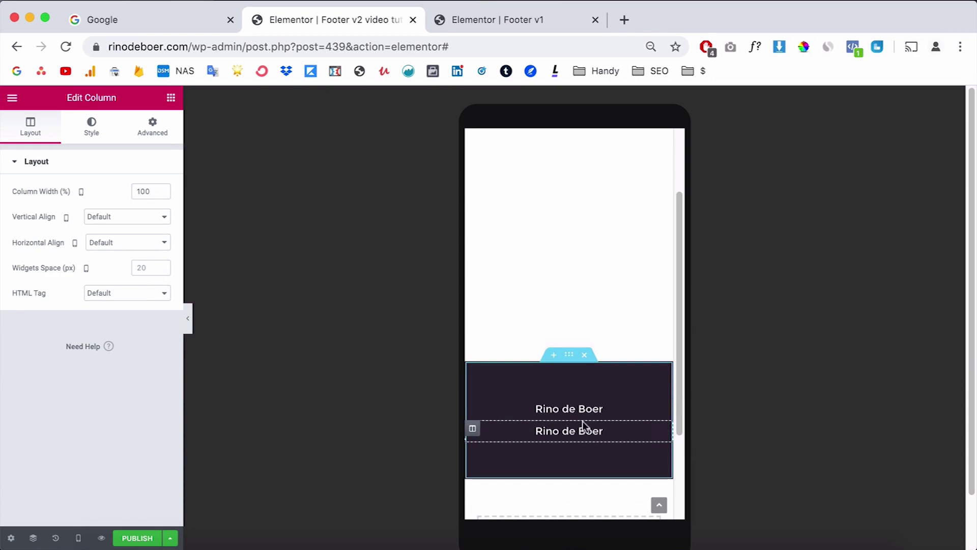
pyautogui.press('Delete')
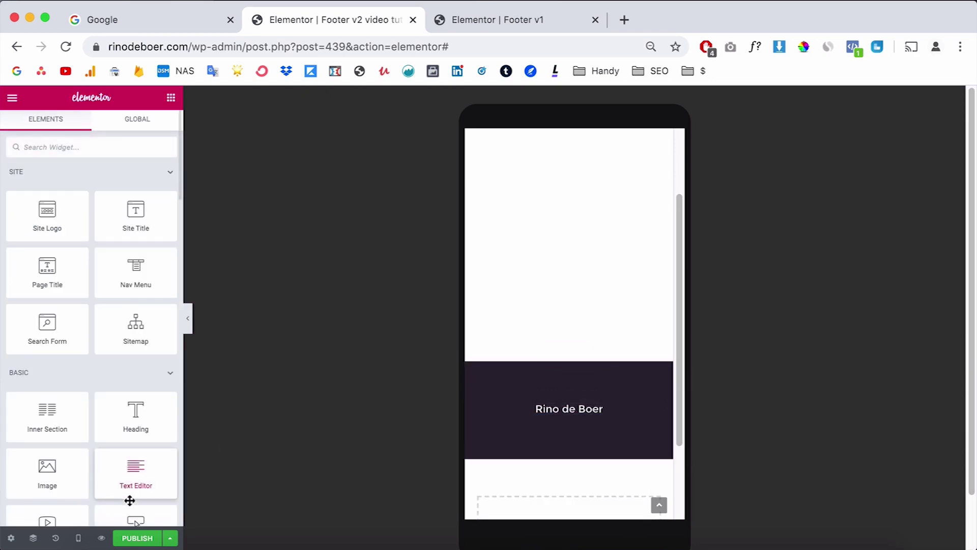
# Step: Back in desktop view, duplicate the column until the footer has five columns
pyautogui.click(88, 539)
pyautogui.click(59, 457)
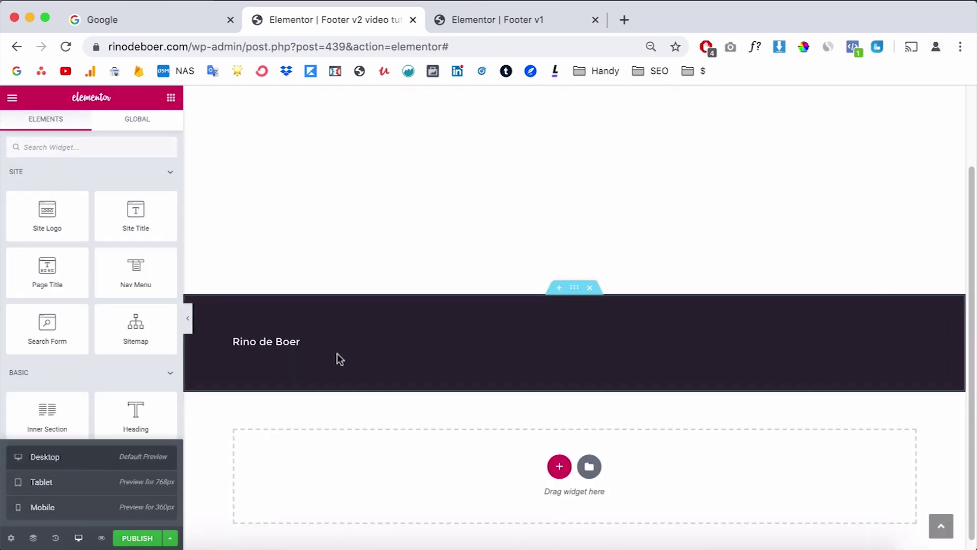
pyautogui.rightClick(235, 339)
pyautogui.click(270, 367)
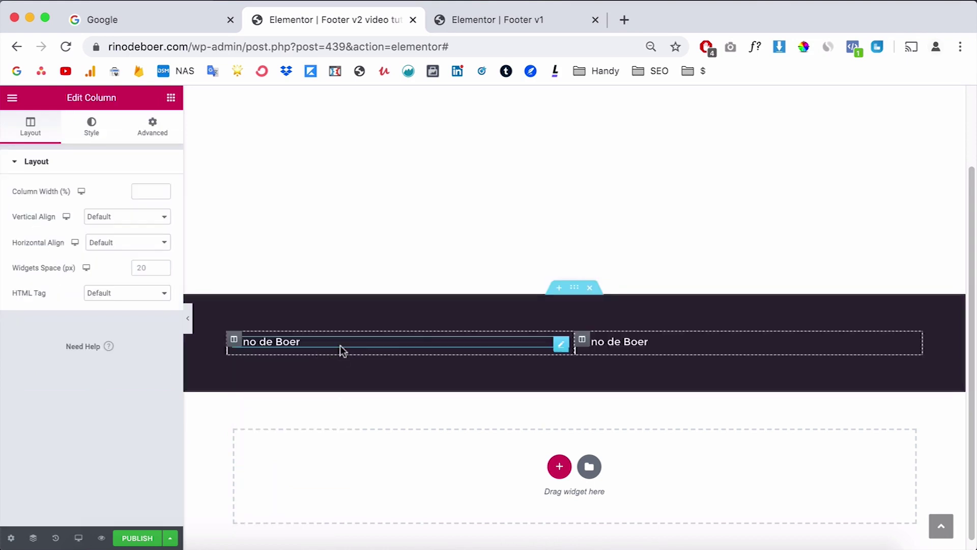
pyautogui.rightClick(581, 339)
pyautogui.click(627, 368)
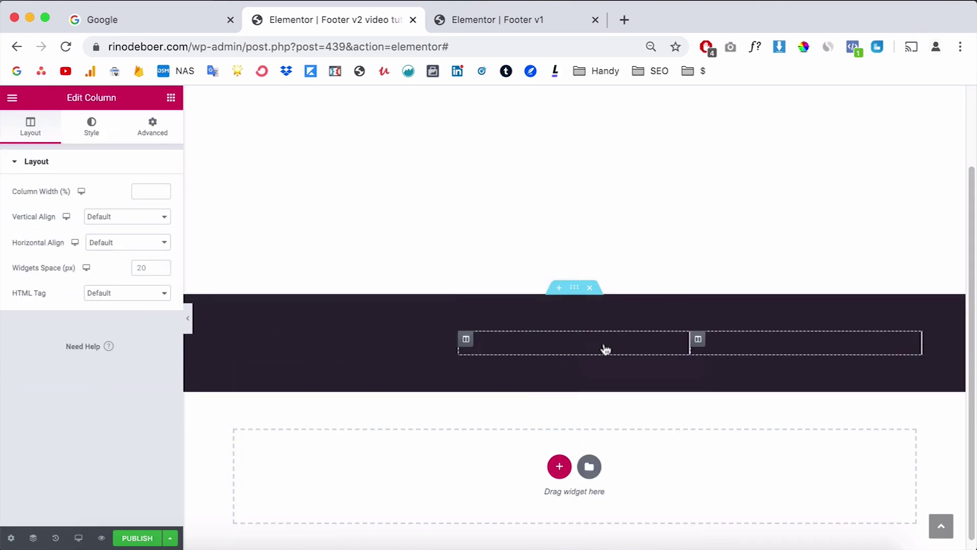
pyautogui.rightClick(697, 339)
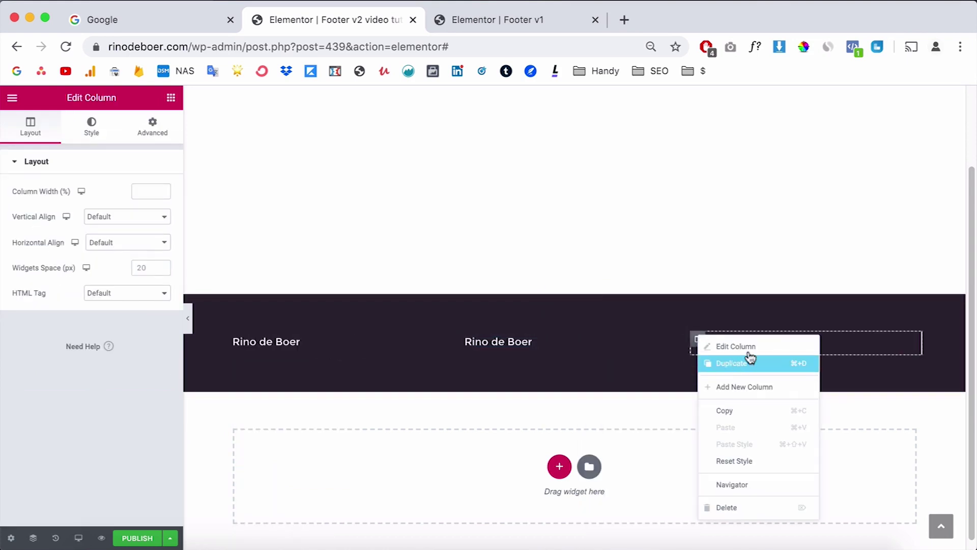
pyautogui.click(747, 362)
pyautogui.rightClick(756, 346)
pyautogui.click(798, 373)
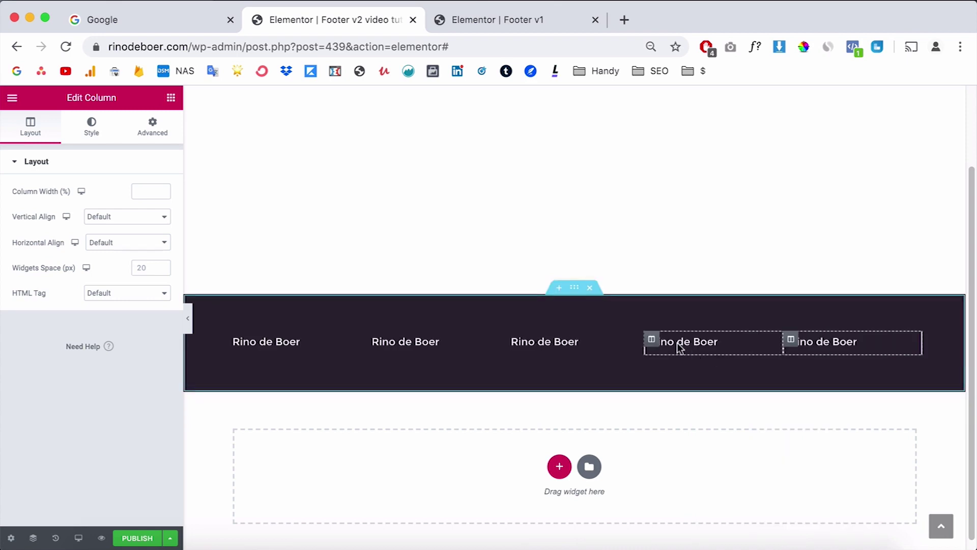
# Step: Right-align the headings in the fourth and fifth columns
pyautogui.click(772, 347)
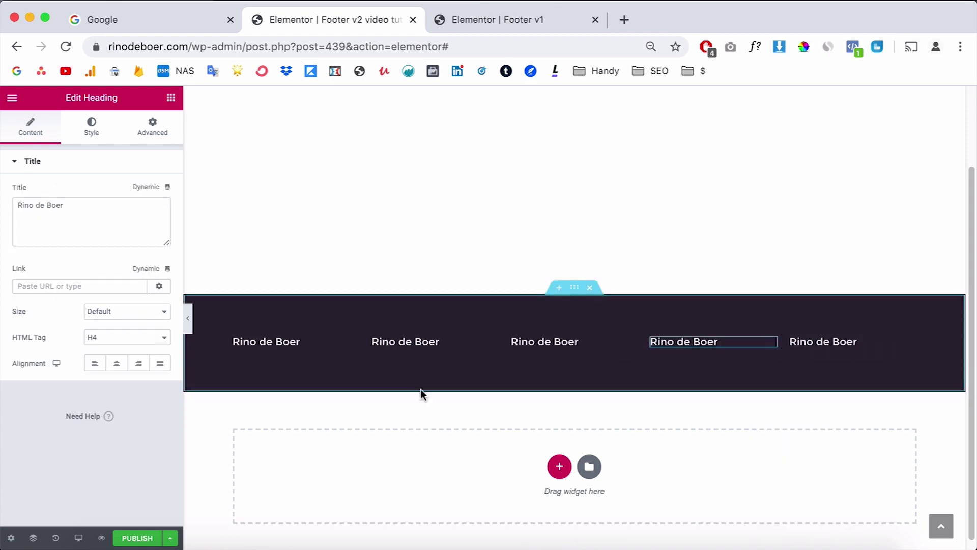
pyautogui.click(138, 363)
pyautogui.click(909, 346)
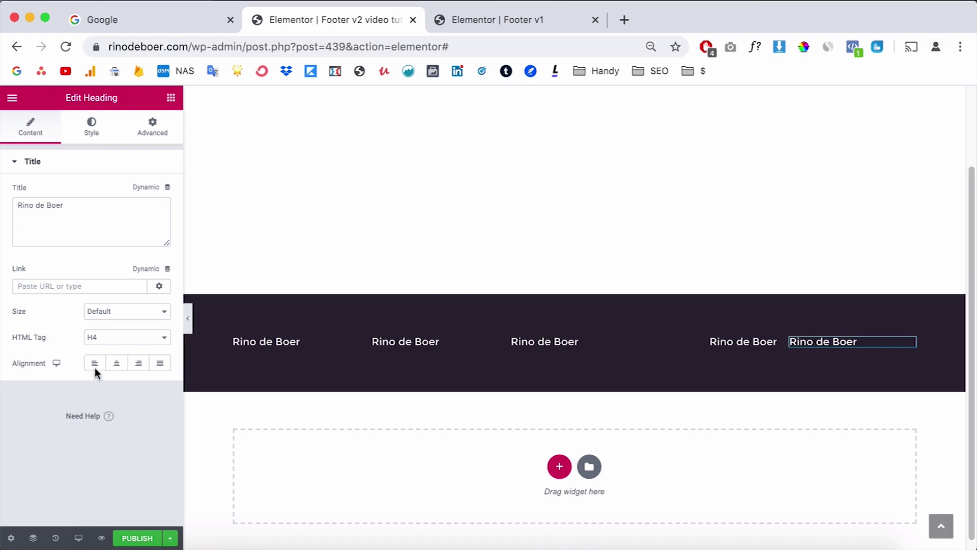
pyautogui.click(138, 363)
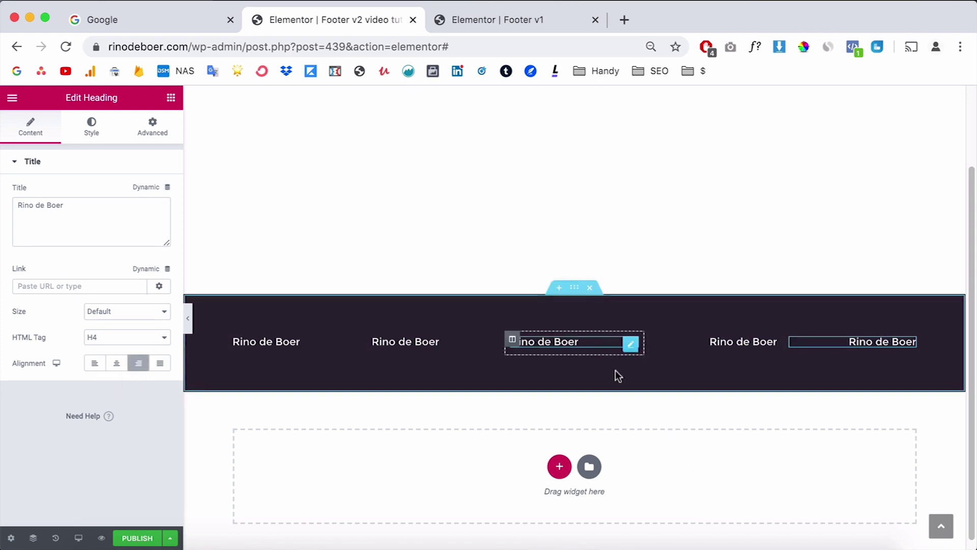
pyautogui.click(631, 346)
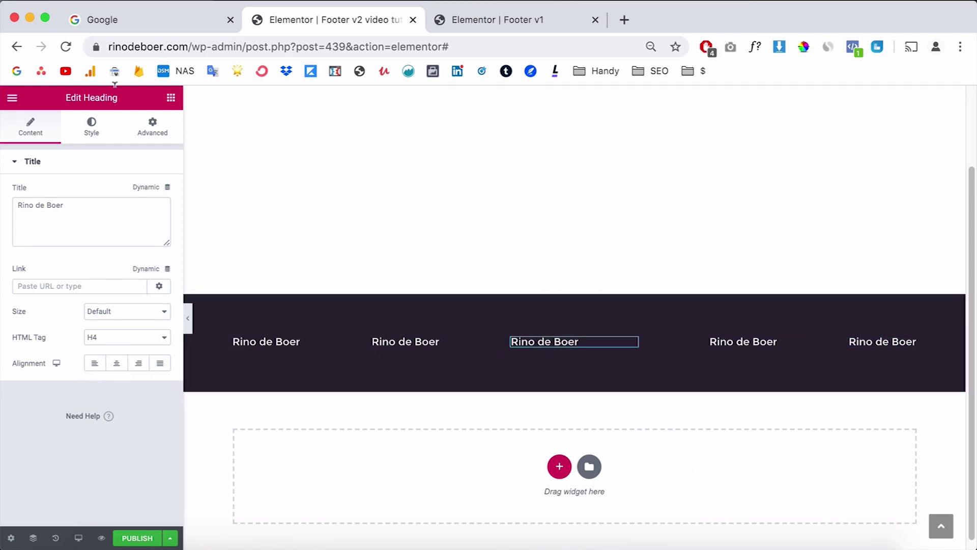
pyautogui.press('Escape')
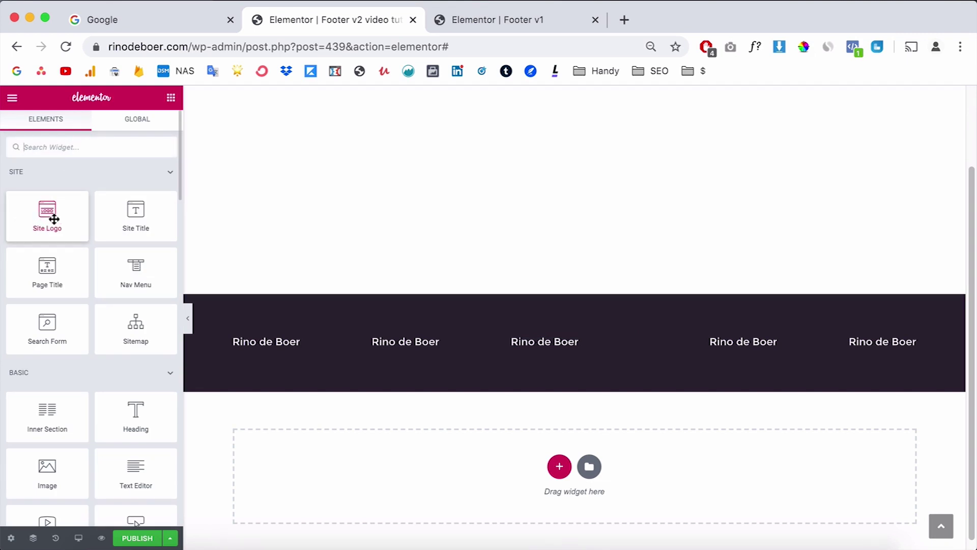
# Step: Insert the white RdB logo image into the middle column above its heading
pyautogui.write('image')
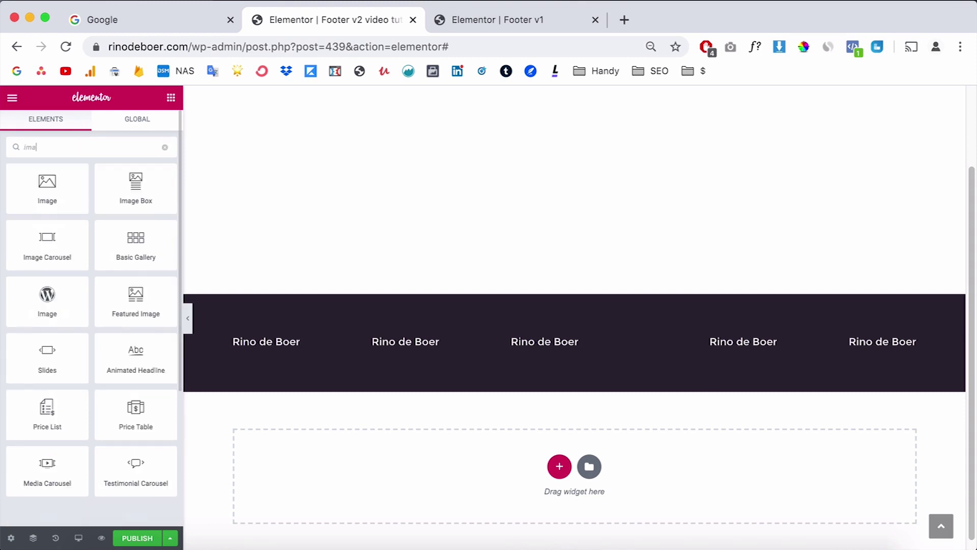
pyautogui.moveTo(56, 182); pyautogui.dragTo(563, 335)
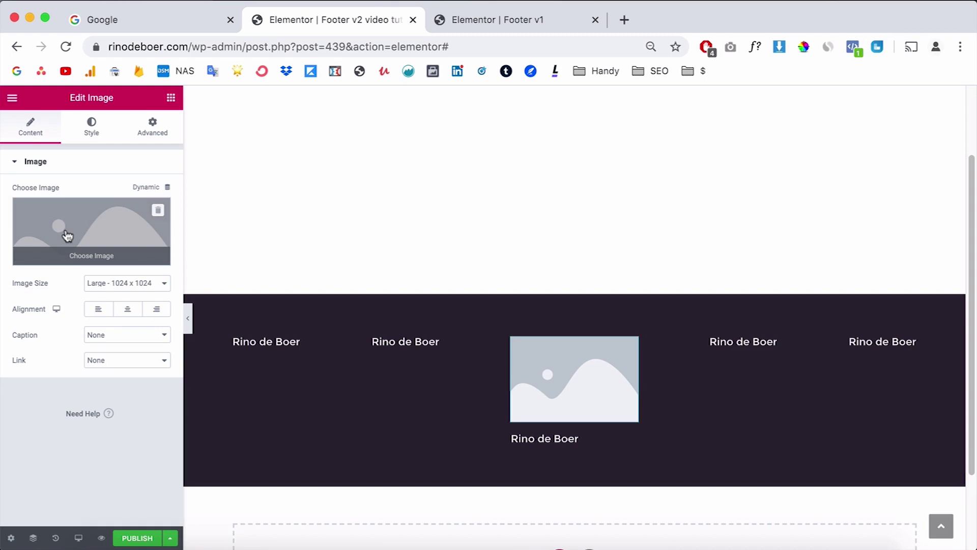
pyautogui.click(73, 238)
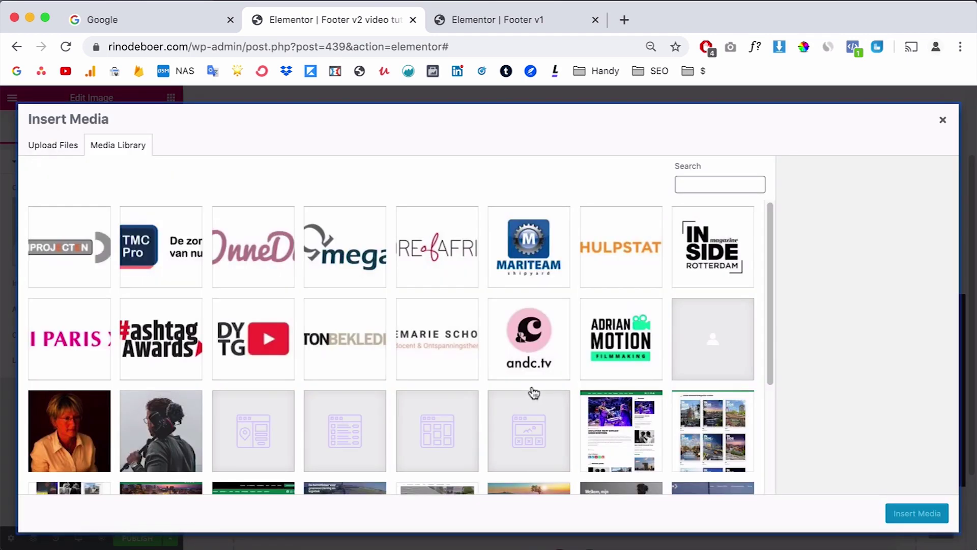
pyautogui.scroll(-5, 535, 392)
pyautogui.click(71, 445)
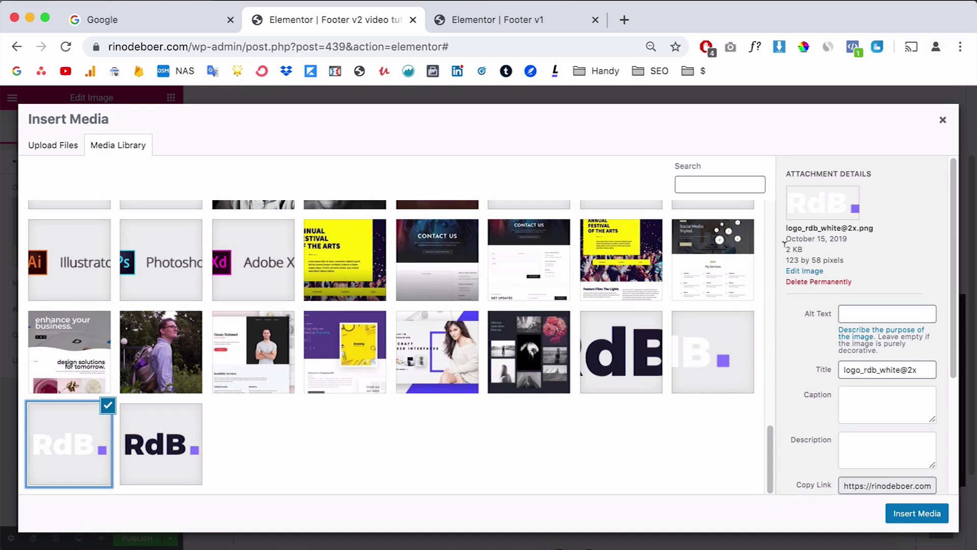
pyautogui.click(915, 511)
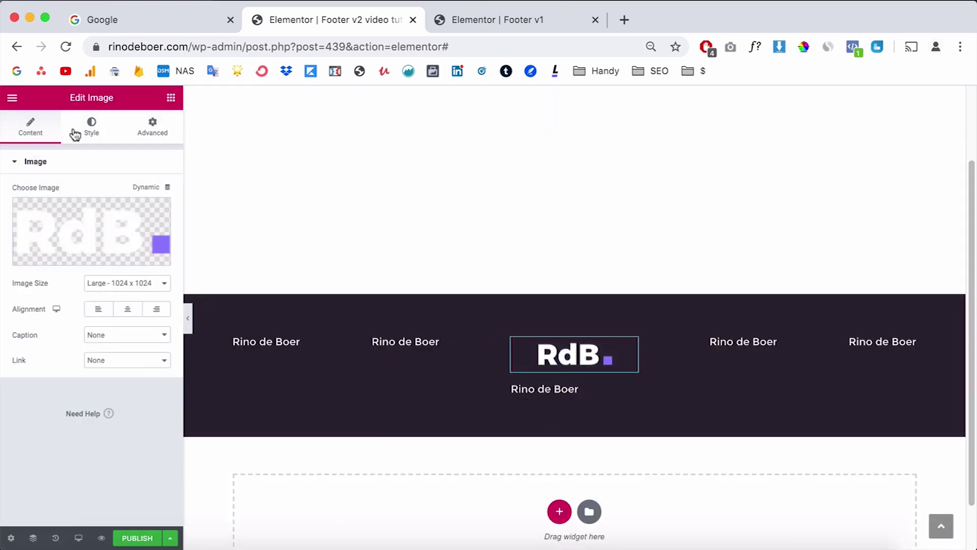
# Step: Shrink the logo to 72 px wide and delete the heading beneath it
pyautogui.click(90, 127)
pyautogui.click(150, 191)
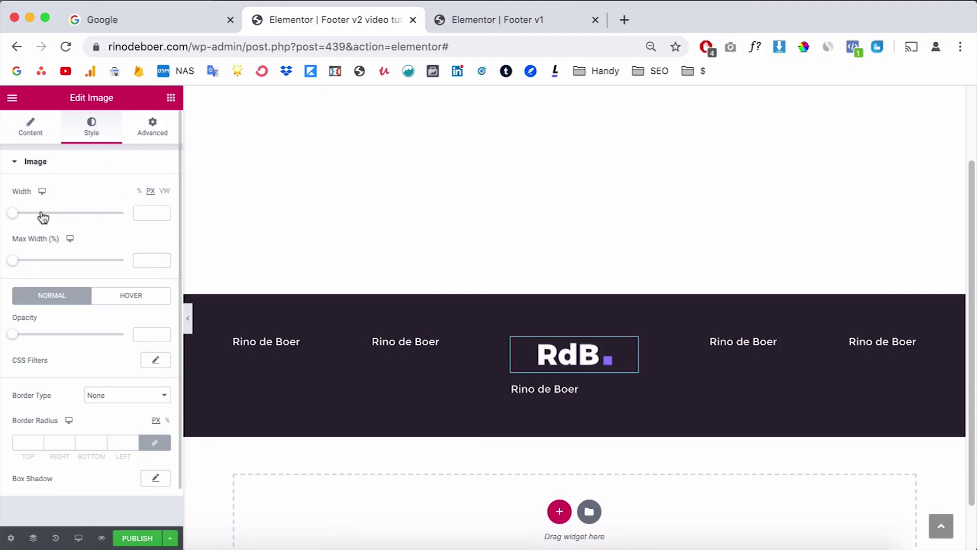
pyautogui.moveTo(16, 217); pyautogui.dragTo(21, 218)
pyautogui.rightClick(594, 375)
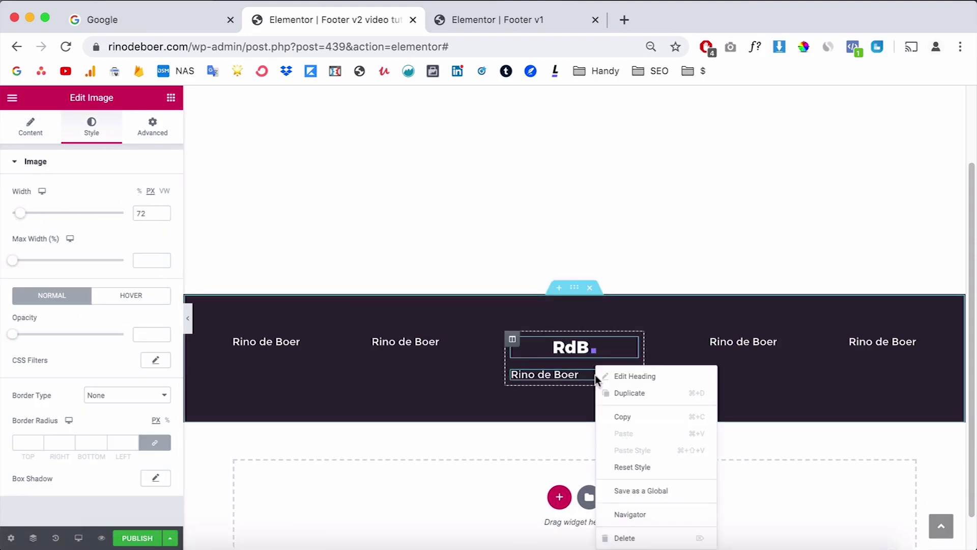
pyautogui.click(626, 538)
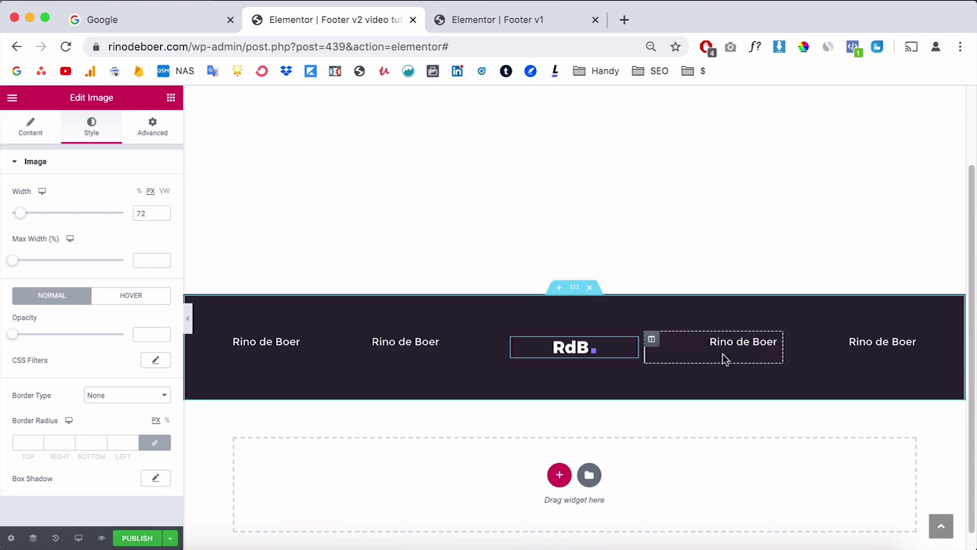
# Step: Set the first column's vertical align to Middle and paste that style onto columns 2, 4 and 5
pyautogui.click(233, 338)
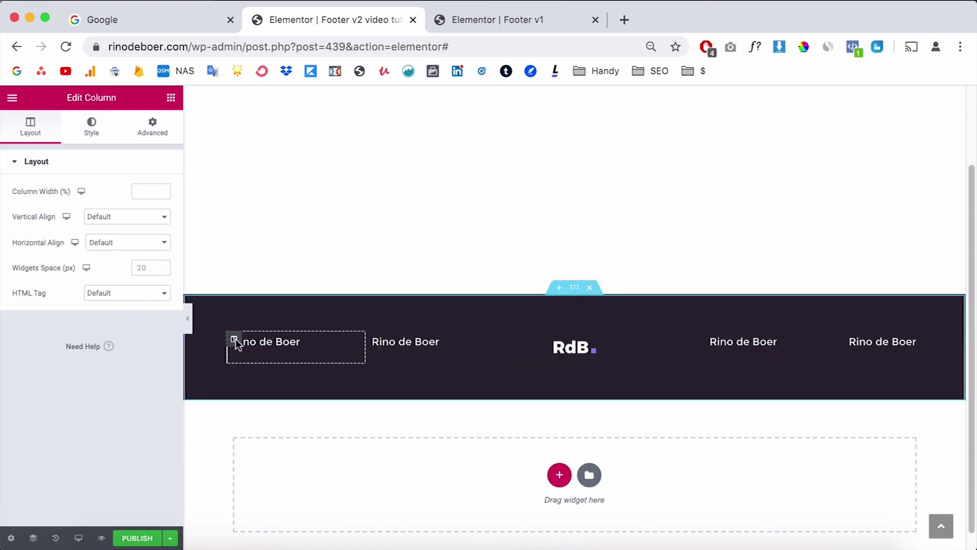
pyautogui.click(107, 217)
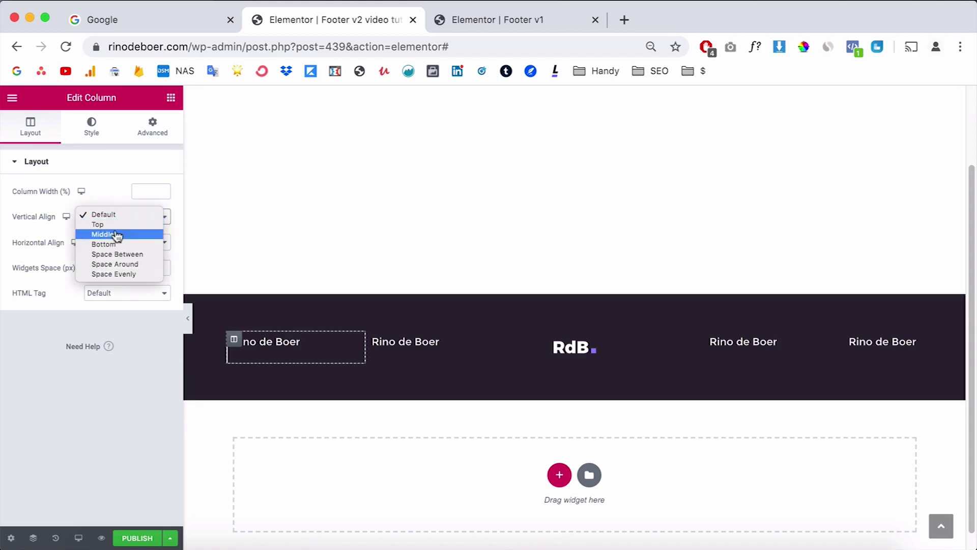
pyautogui.click(111, 234)
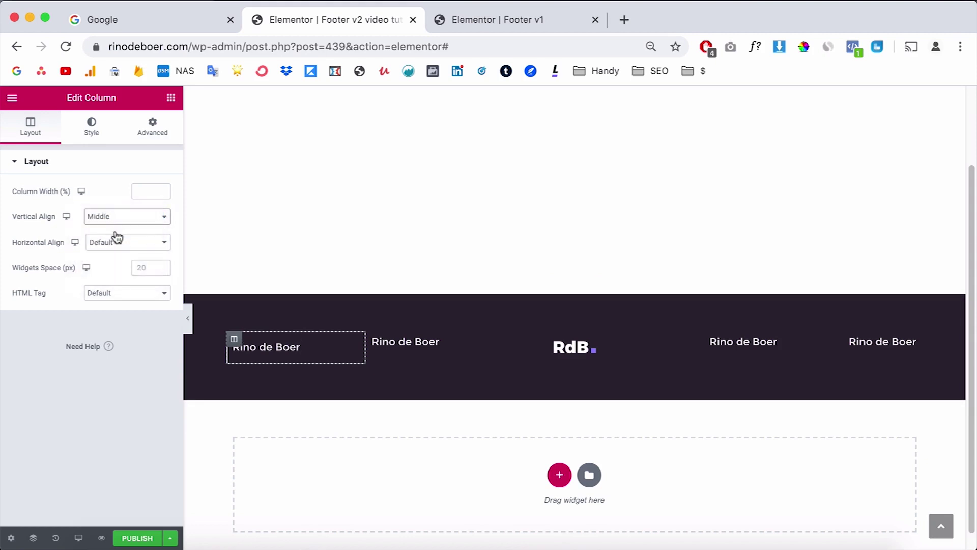
pyautogui.rightClick(235, 340)
pyautogui.click(269, 412)
pyautogui.rightClick(375, 334)
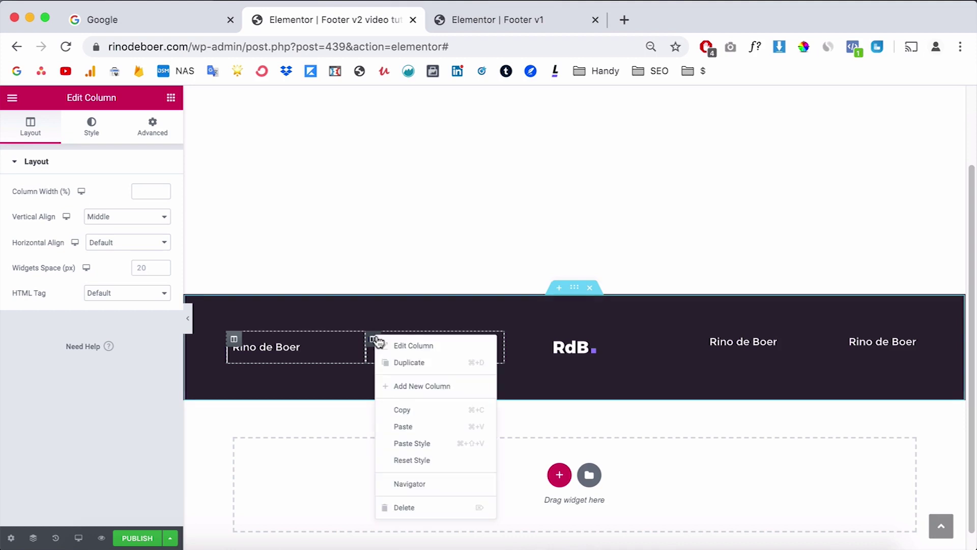
pyautogui.click(434, 444)
pyautogui.rightClick(671, 342)
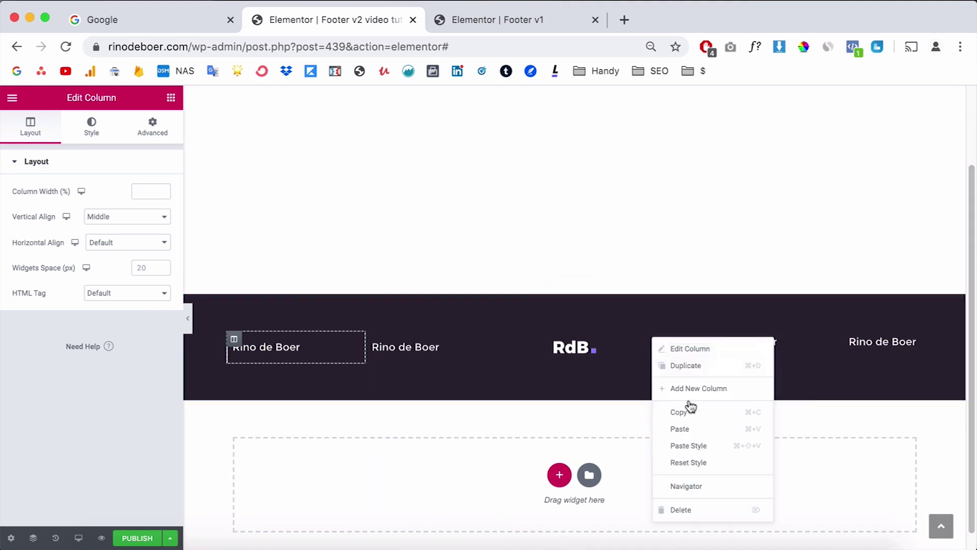
pyautogui.click(701, 447)
pyautogui.rightClick(790, 338)
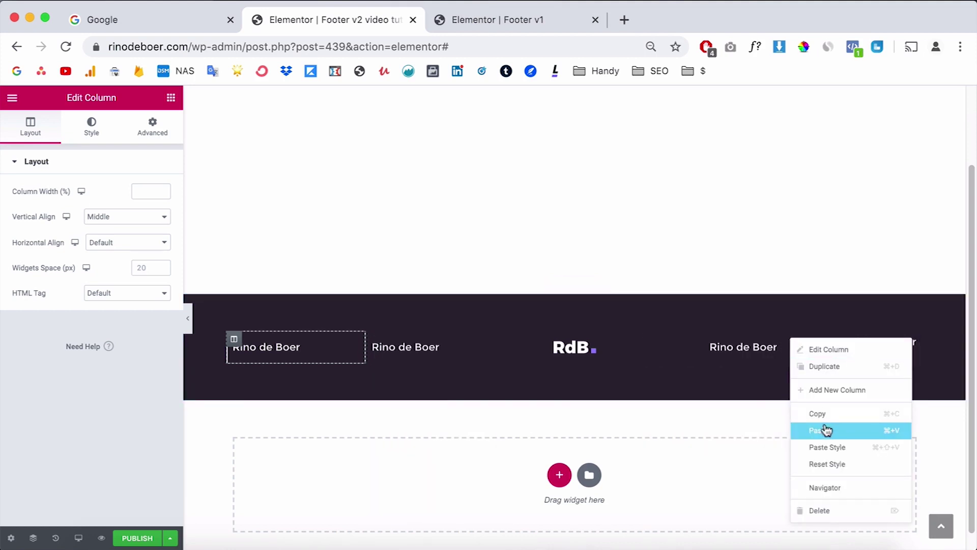
pyautogui.click(831, 447)
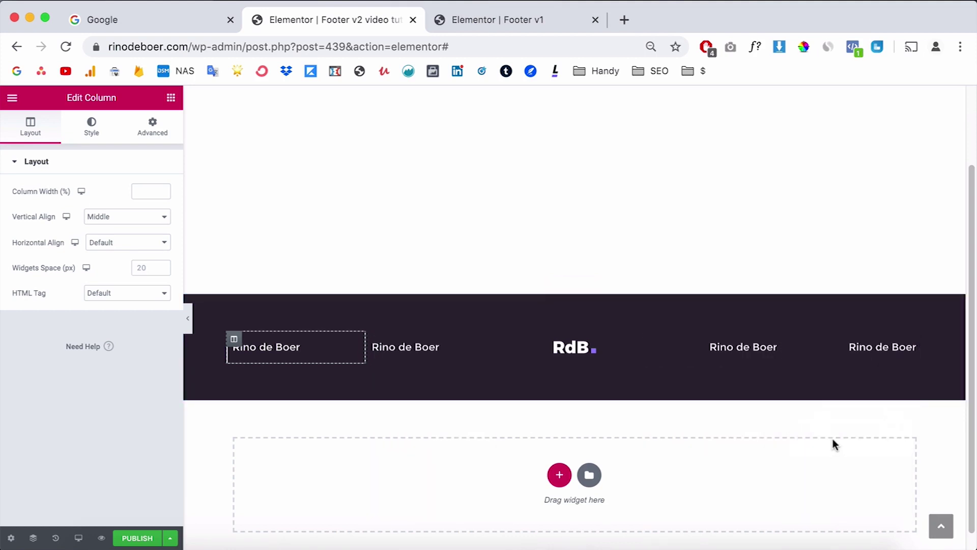
# Step: Preview the footer on mobile and tablet, then return to desktop
pyautogui.click(78, 538)
pyautogui.click(60, 509)
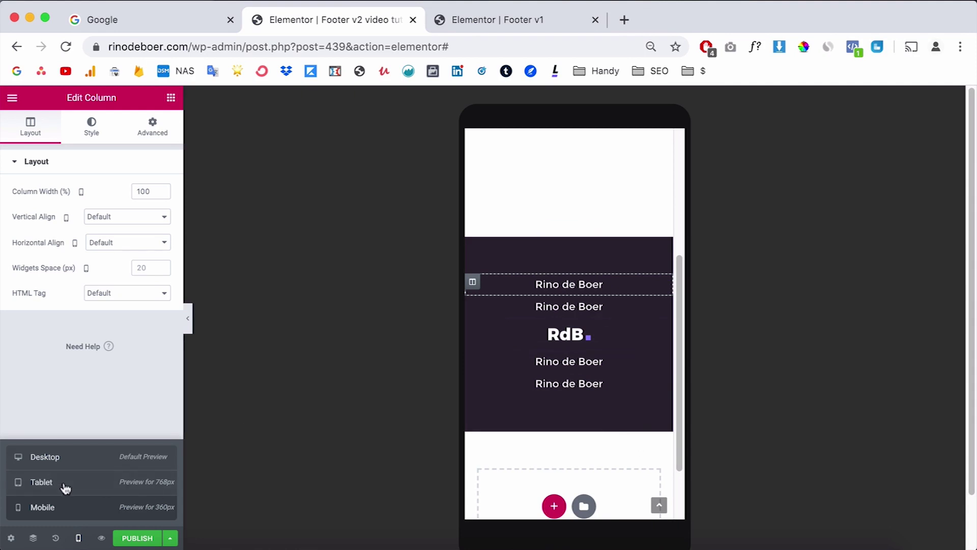
pyautogui.click(41, 482)
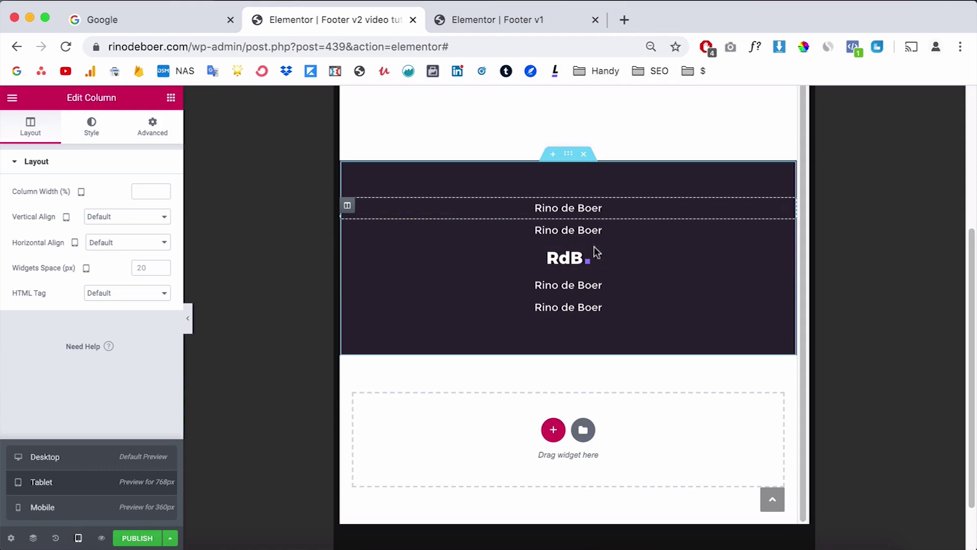
pyautogui.click(76, 456)
# Step: Replace the second column heading's title with the contact e-mail address
pyautogui.click(295, 402)
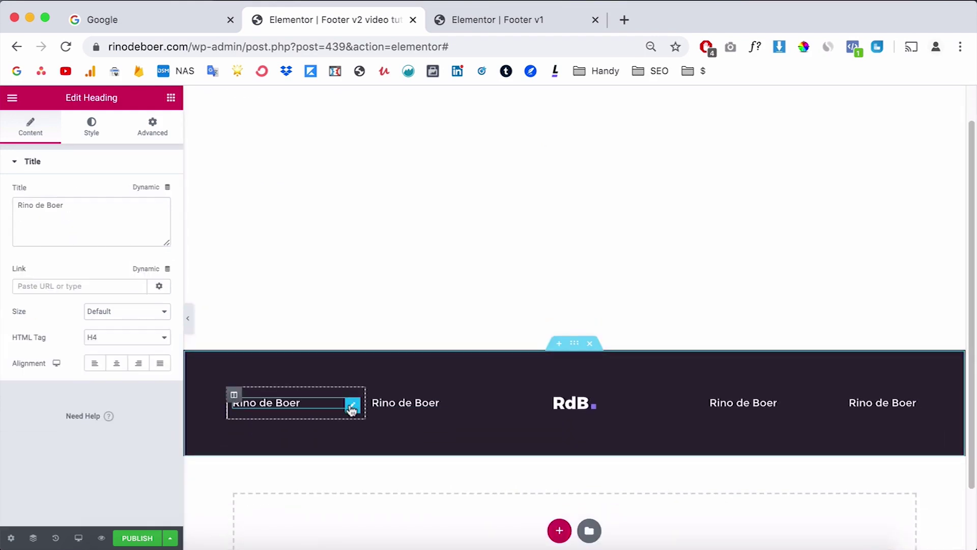
pyautogui.click(436, 400)
pyautogui.tripleClick(96, 212)
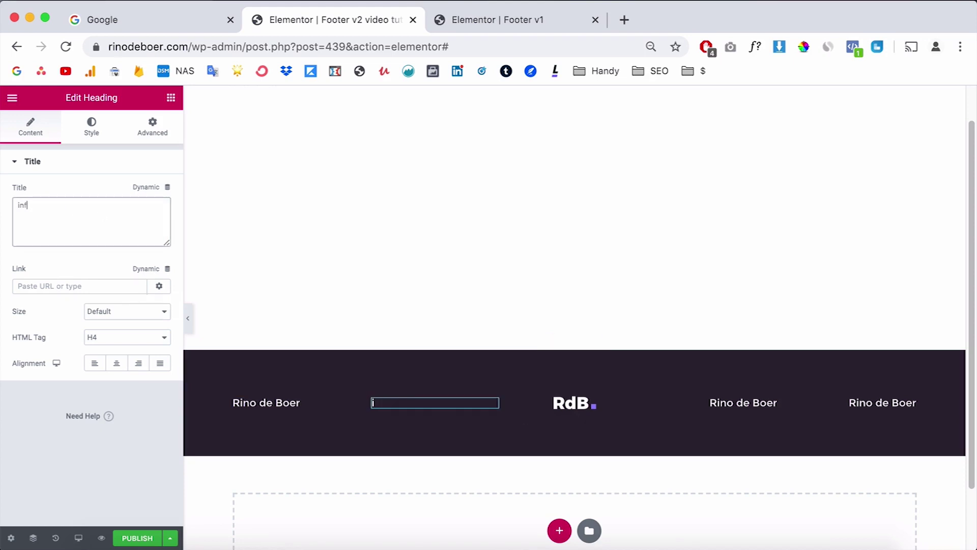
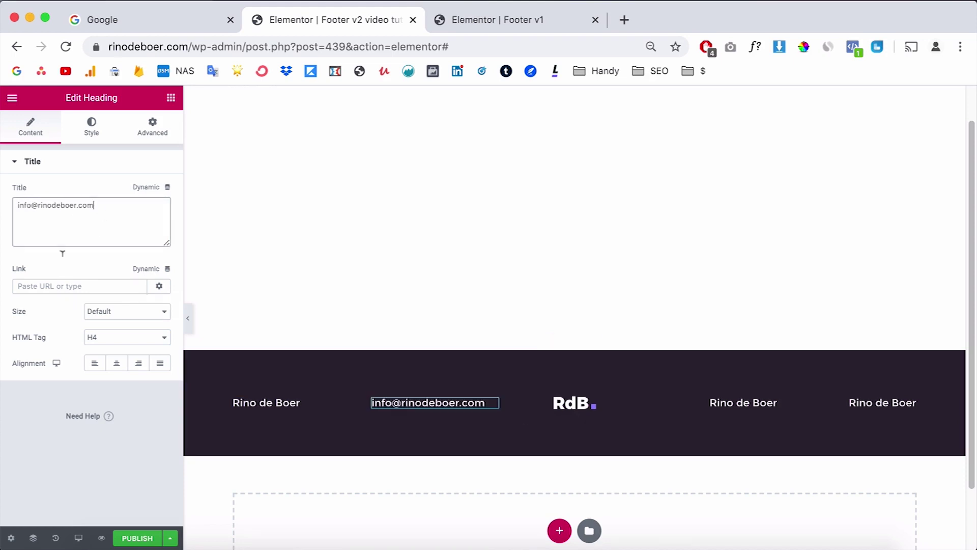
# Step: Link that heading to the e-mail address using a mailto: link
pyautogui.tripleClick(59, 205)
pyautogui.click(68, 286)
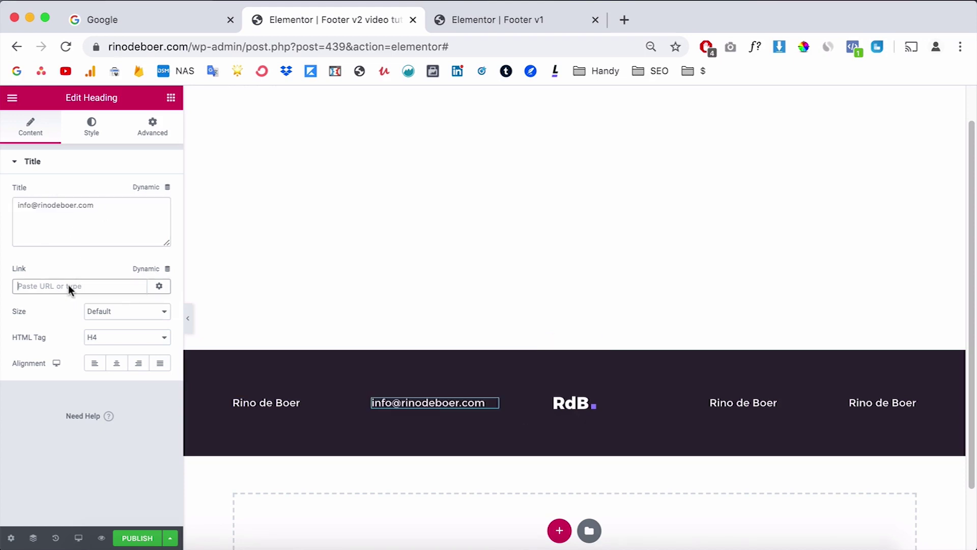
pyautogui.hotkey('ctrl', 'v')
pyautogui.write('mailto:')
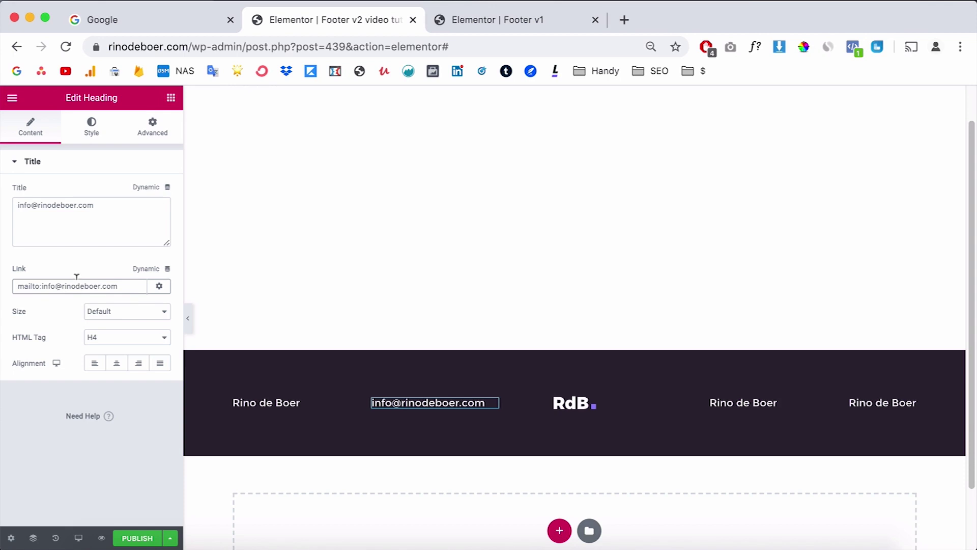
pyautogui.click(743, 402)
# Step: Glance at the Footer v1 example, then return to the Footer v2 template editor
pyautogui.click(539, 19)
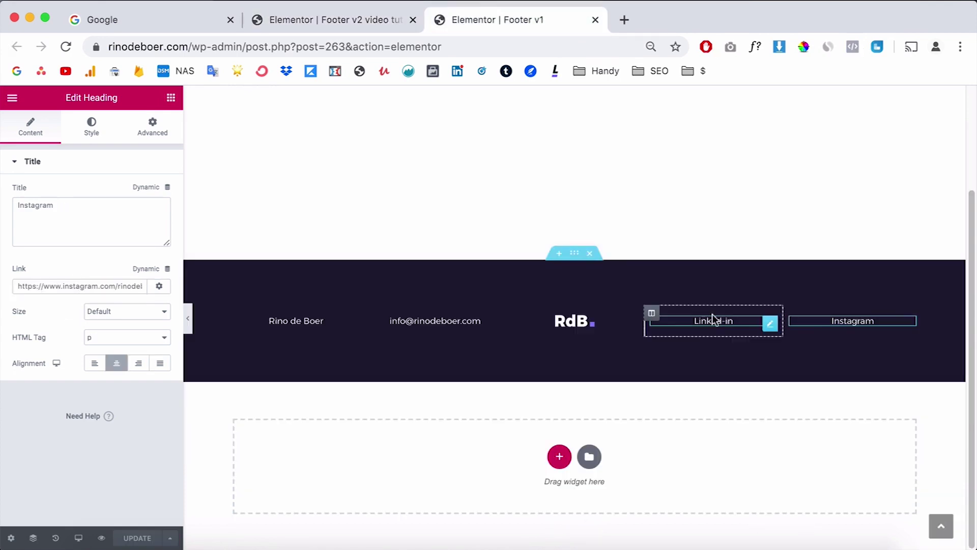
pyautogui.click(307, 15)
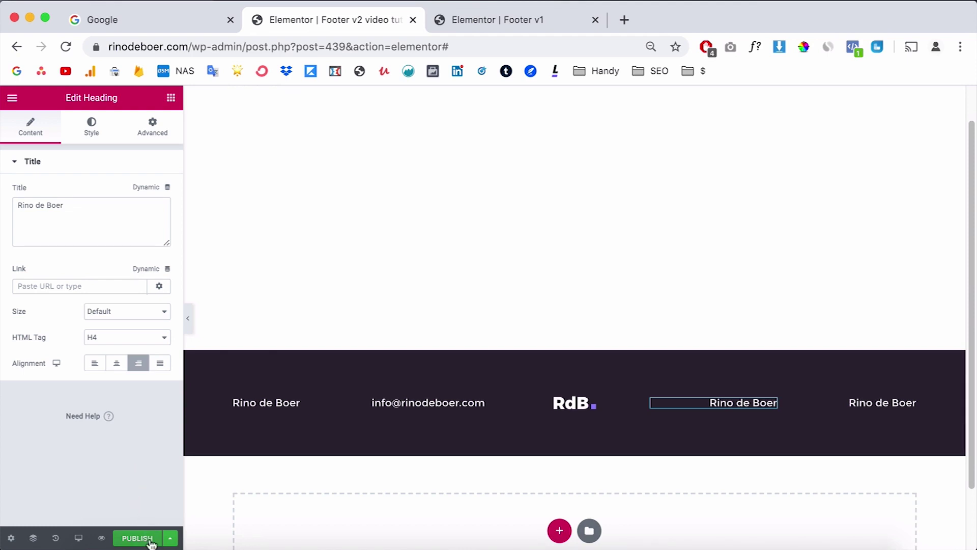
# Step: Publish the footer with the display condition Include > Singular > All Singular
pyautogui.click(138, 538)
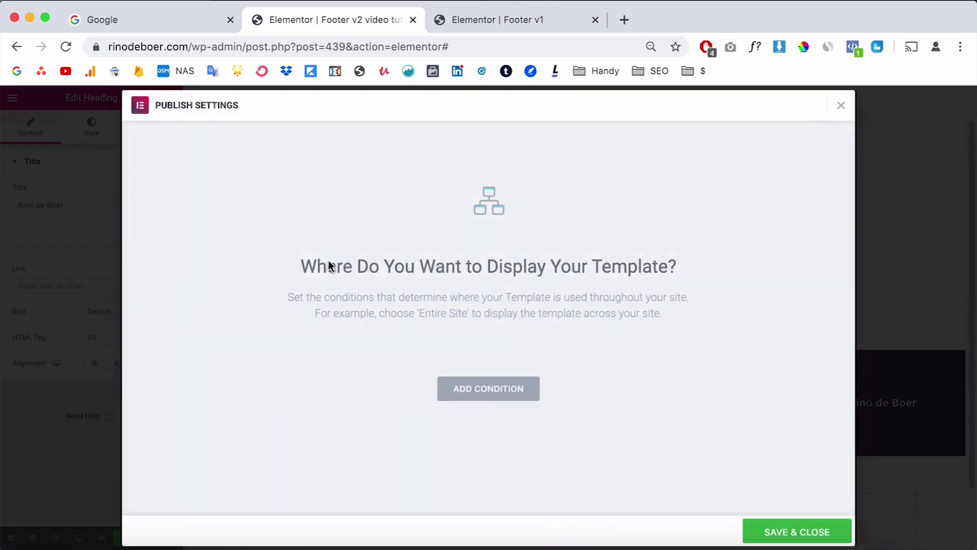
pyautogui.click(516, 393)
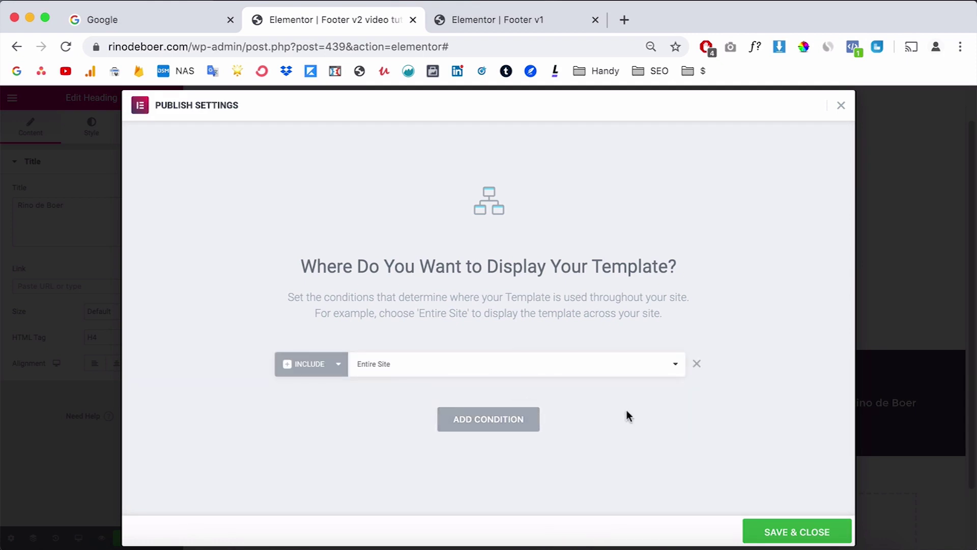
pyautogui.click(388, 372)
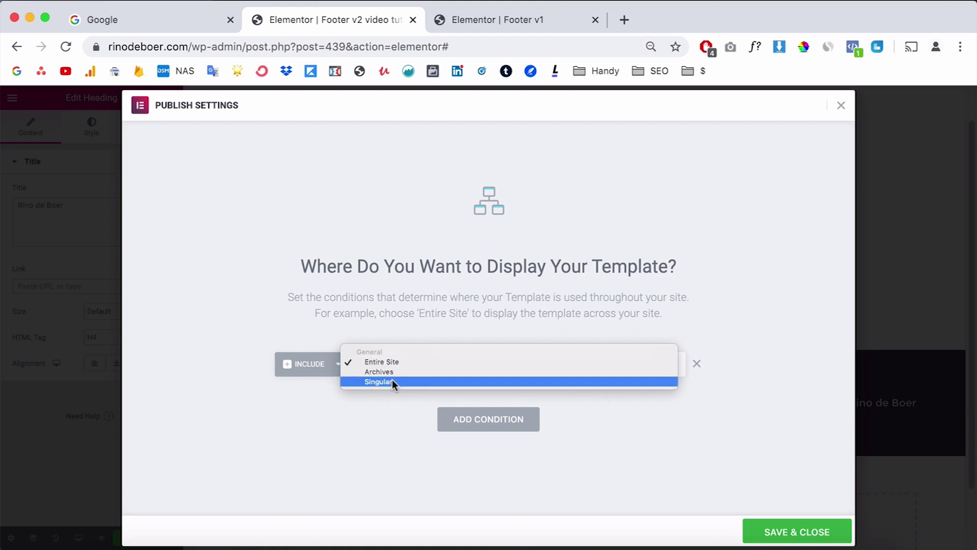
pyautogui.click(388, 381)
pyautogui.click(530, 365)
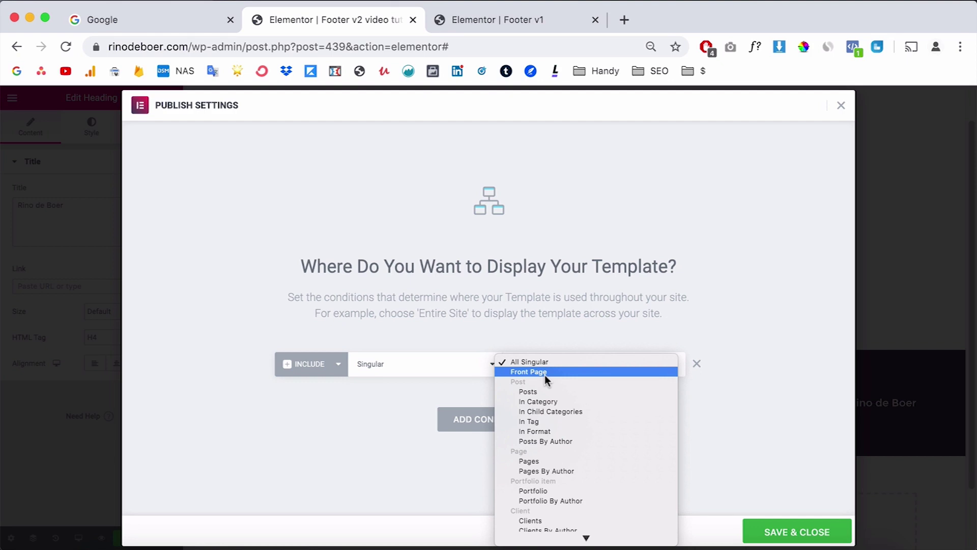
pyautogui.click(429, 399)
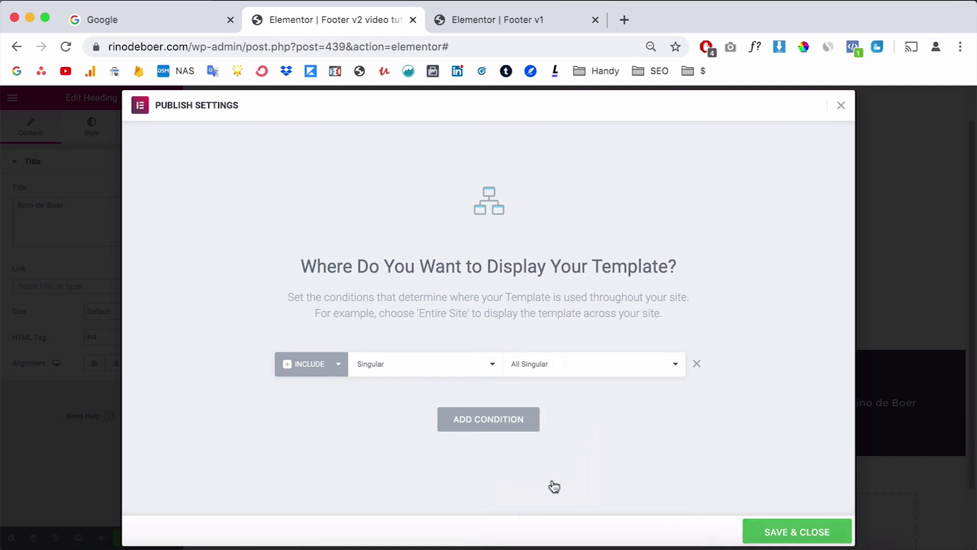
pyautogui.click(462, 12)
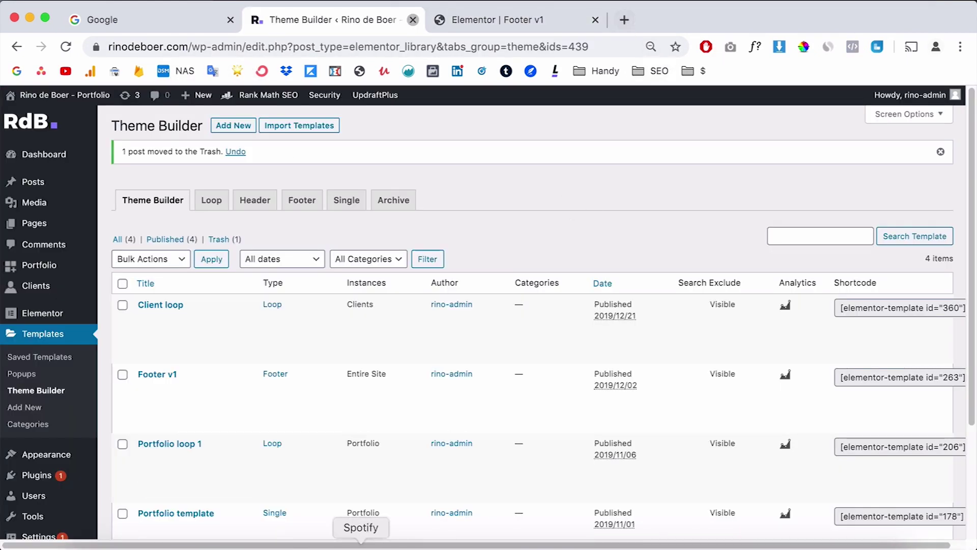
# Step: In a new tab, open the Inside Rotterdam Magazine site's Footer v1 template with Elementor
pyautogui.click(279, 539)
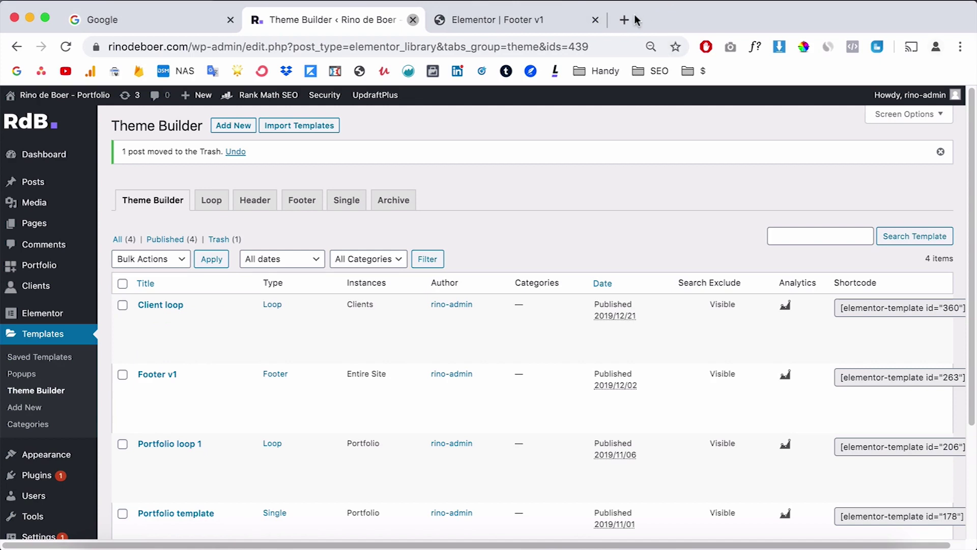
pyautogui.click(625, 18)
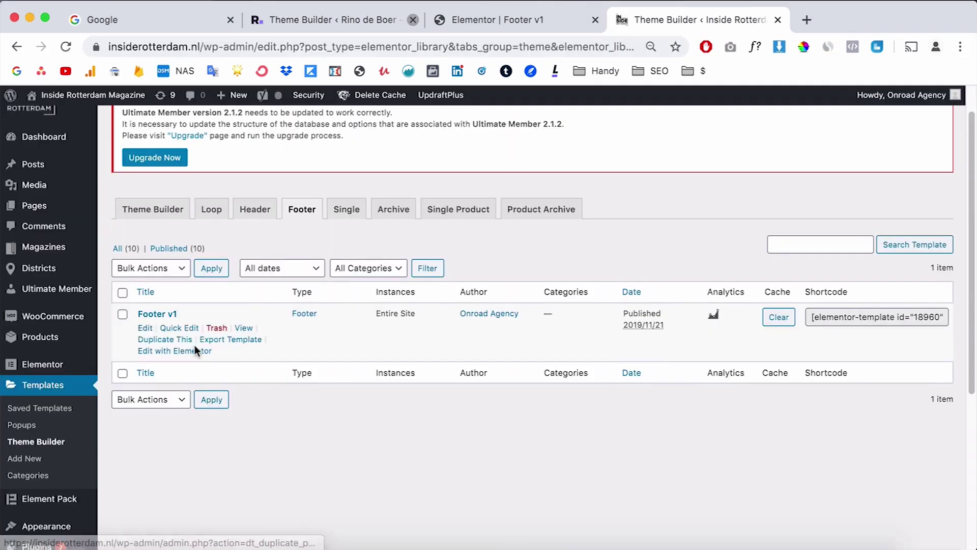
pyautogui.scroll(-3, 195, 345)
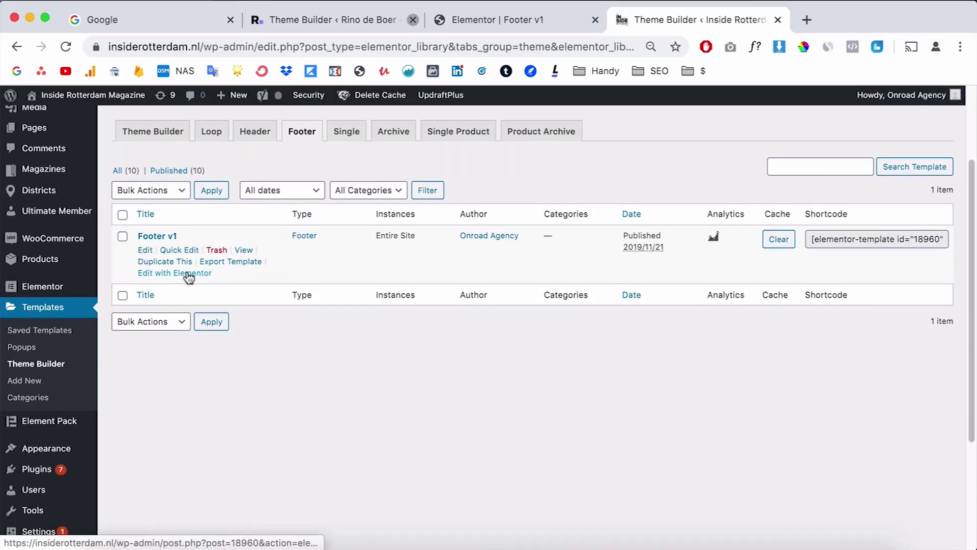
pyautogui.keyDown('super'); pyautogui.click(186, 273); pyautogui.keyUp('super')
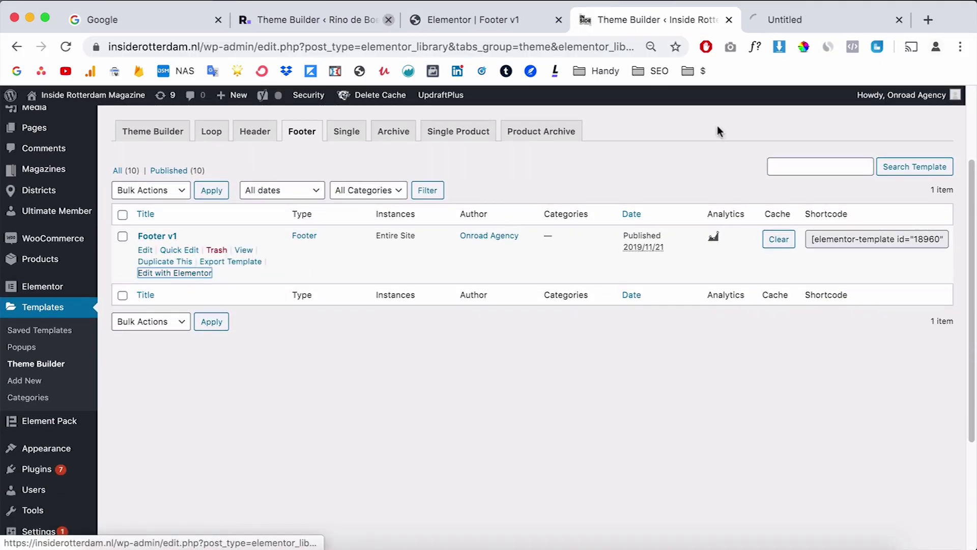
# Step: Show the example footer's Navigator, move it aside, and select the green copyright section
pyautogui.click(814, 18)
pyautogui.rightClick(583, 202)
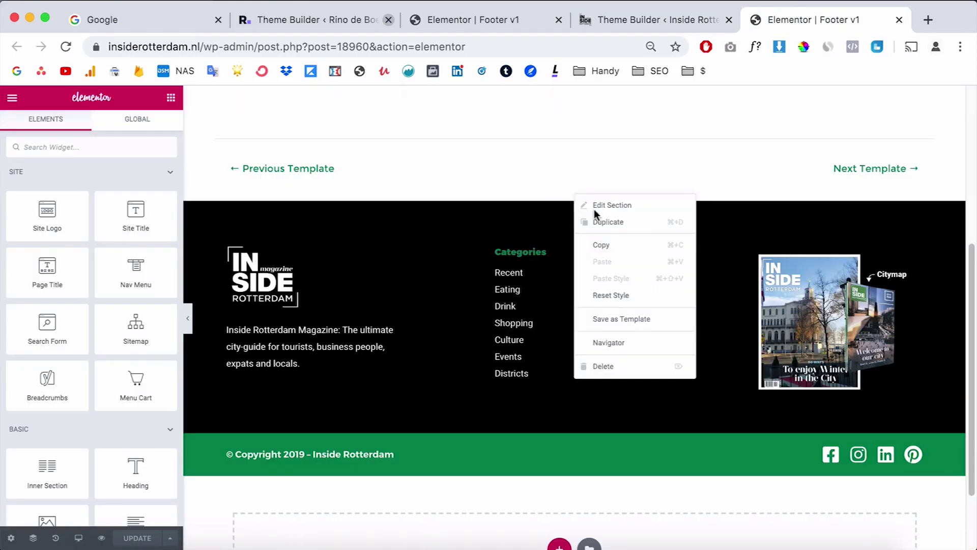
pyautogui.click(666, 338)
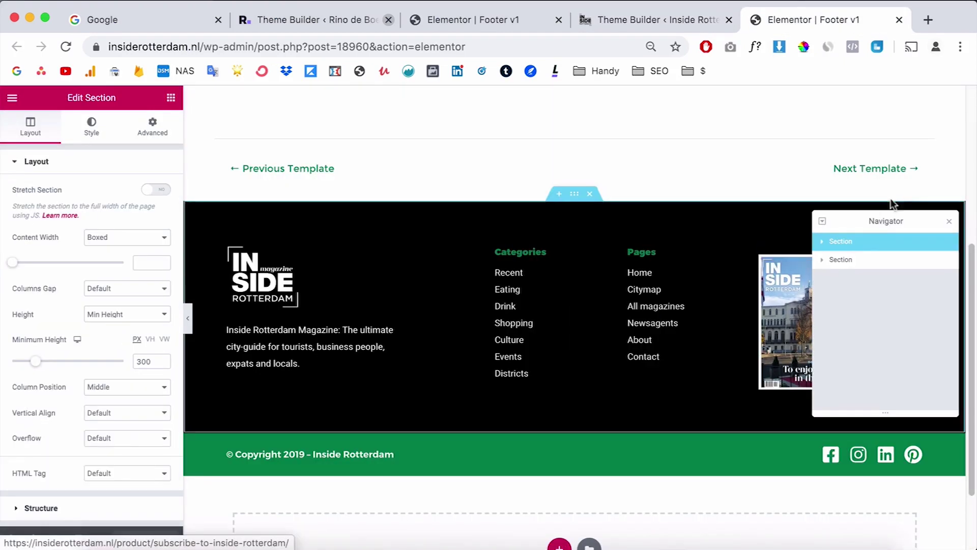
pyautogui.moveTo(878, 221); pyautogui.dragTo(794, 105)
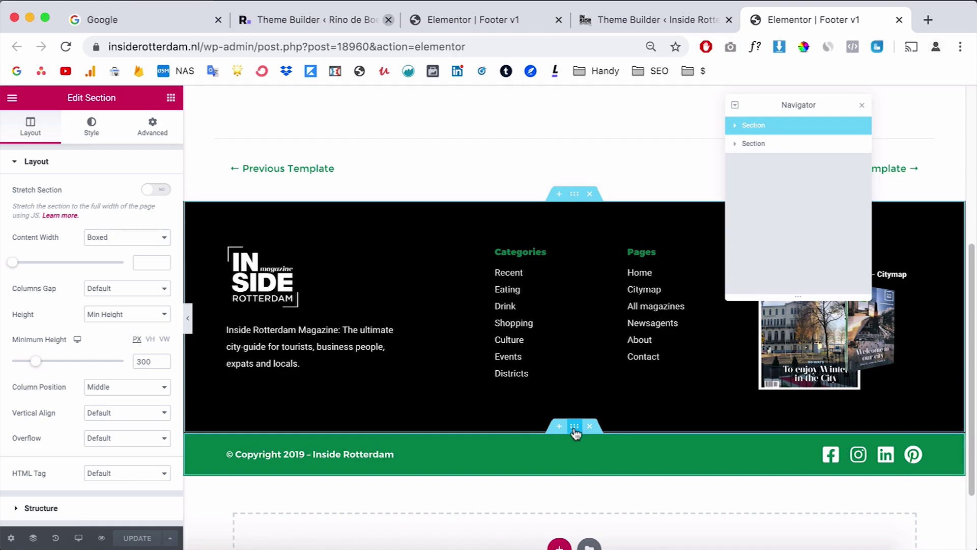
pyautogui.click(575, 427)
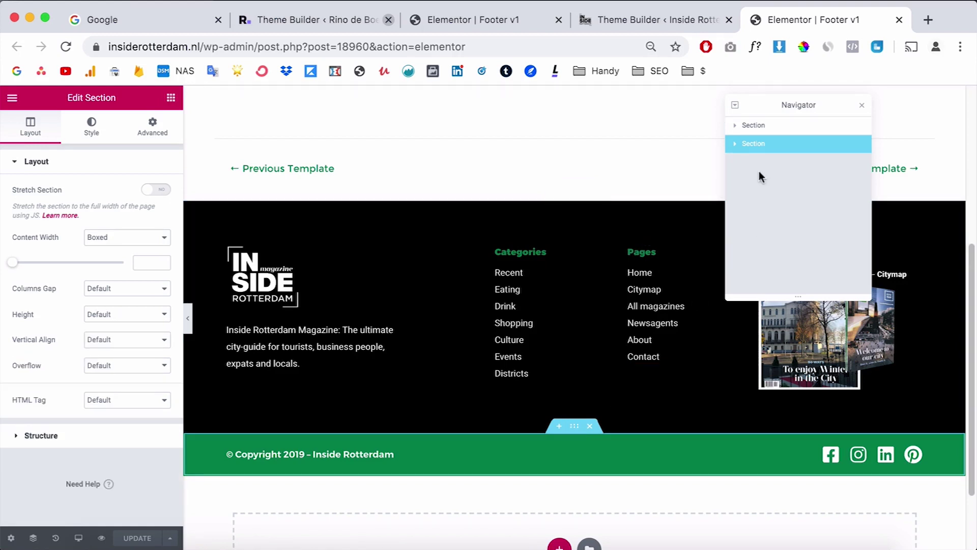
# Step: Inspect the bottom bar's copyright column, social icons column and its Social Icons widget
pyautogui.click(736, 147)
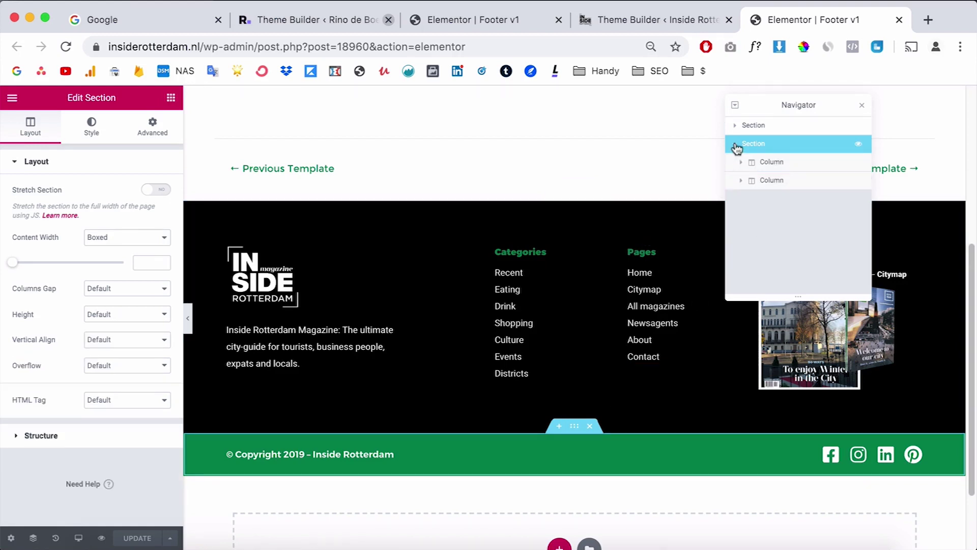
pyautogui.click(772, 163)
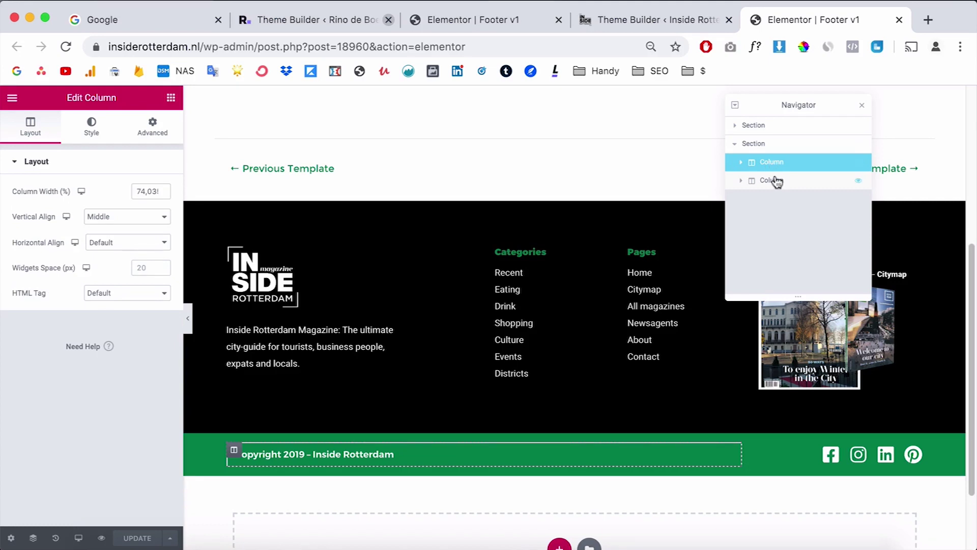
pyautogui.click(774, 181)
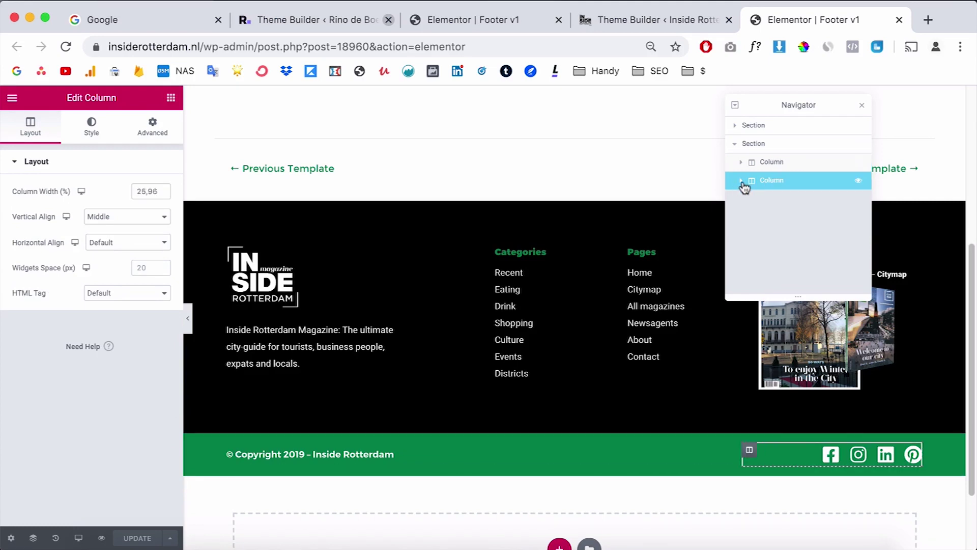
pyautogui.click(741, 181)
pyautogui.click(784, 199)
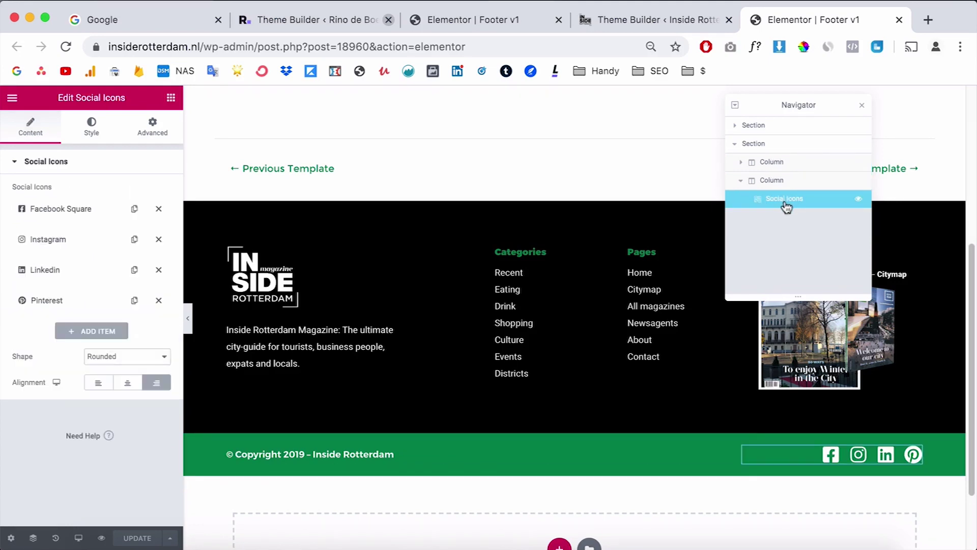
# Step: Search the widget list for 'social', then clear the search
pyautogui.click(171, 100)
pyautogui.click(74, 147)
pyautogui.write('social')
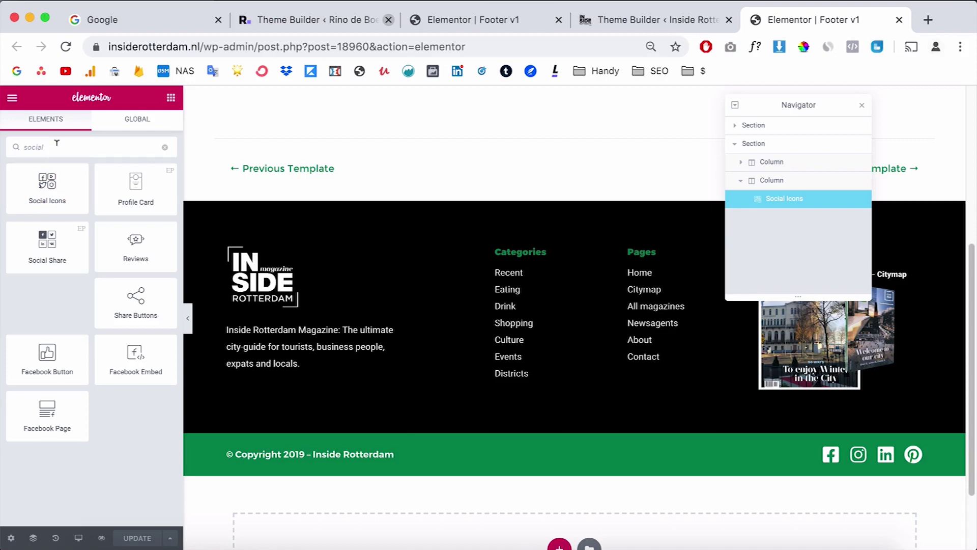
pyautogui.hotkey('ctrl', 'a')
pyautogui.press('BackSpace')
# Step: Inspect the copyright heading, logo column, logo image and description text settings
pyautogui.click(734, 454)
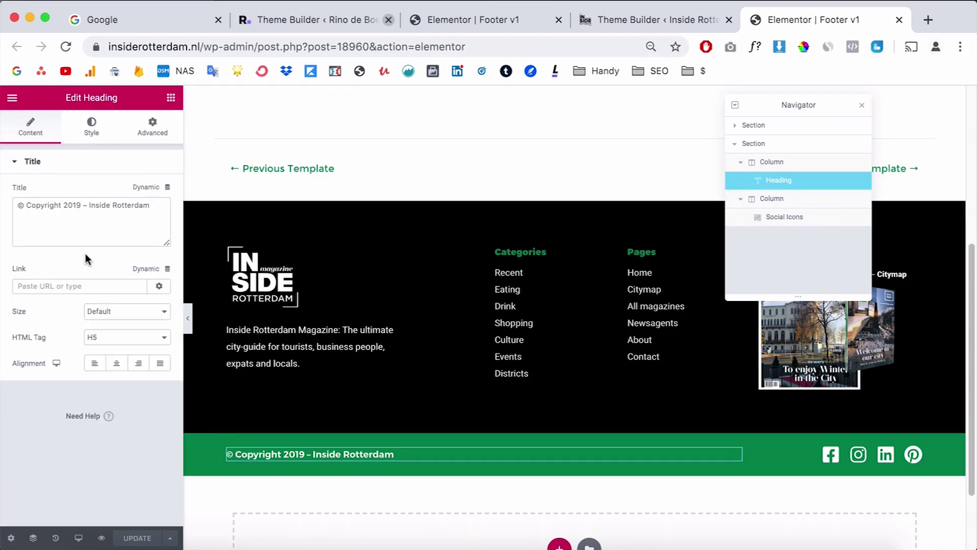
pyautogui.click(860, 109)
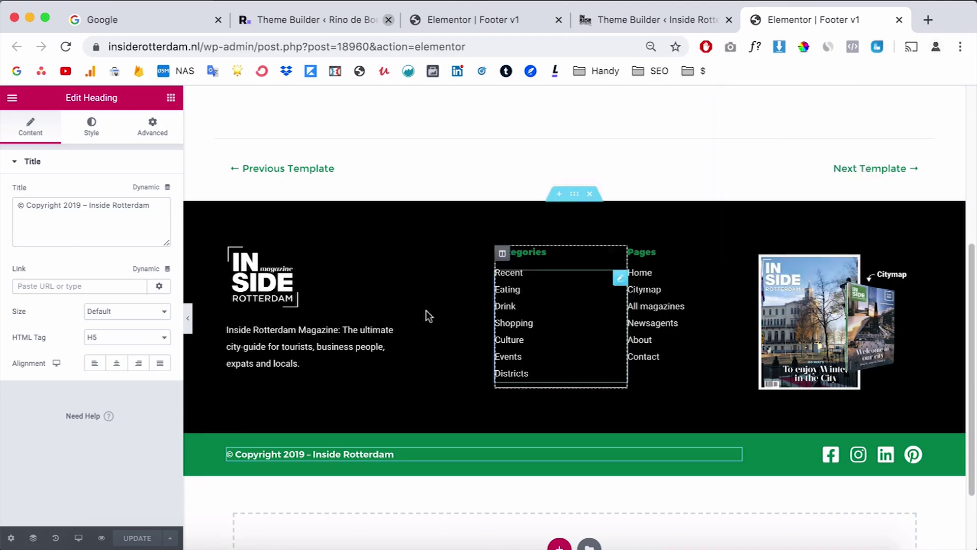
pyautogui.click(234, 254)
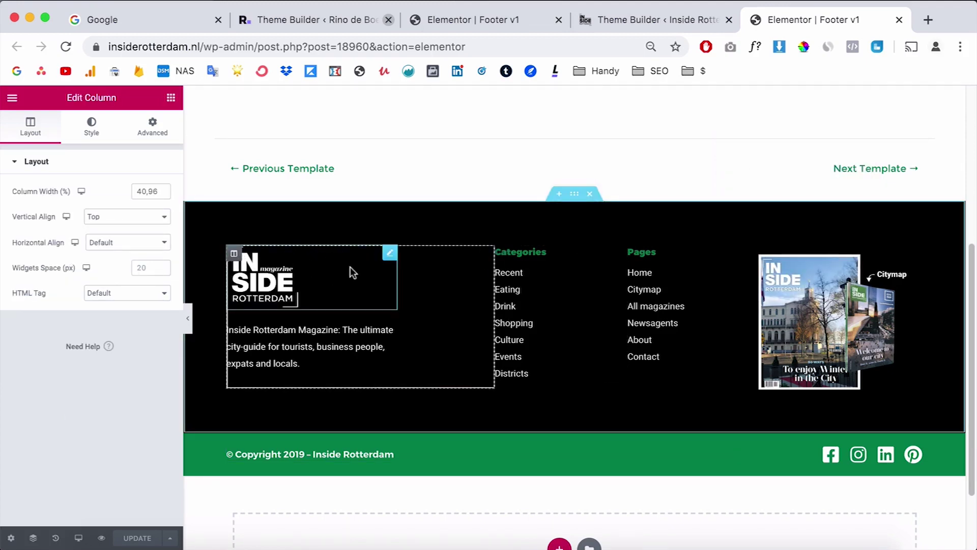
pyautogui.click(390, 257)
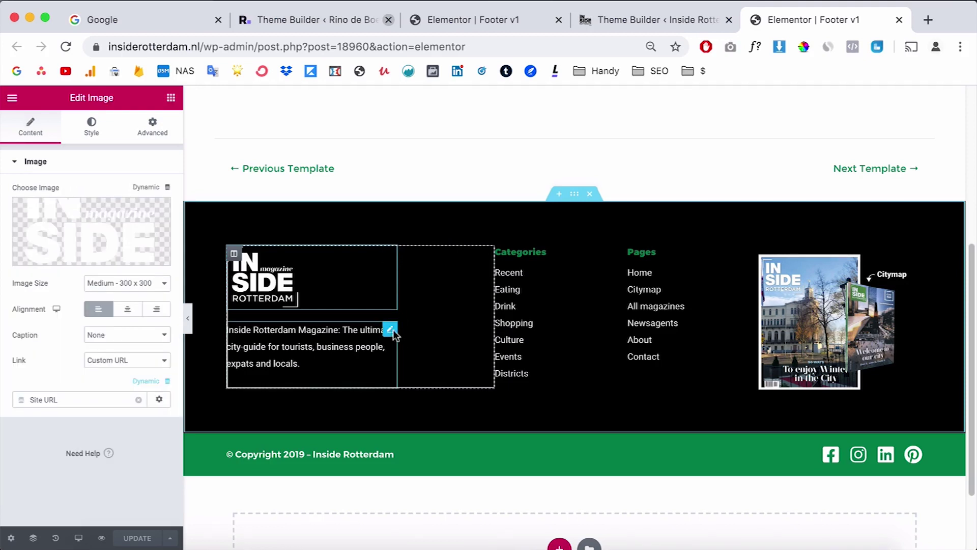
pyautogui.click(393, 332)
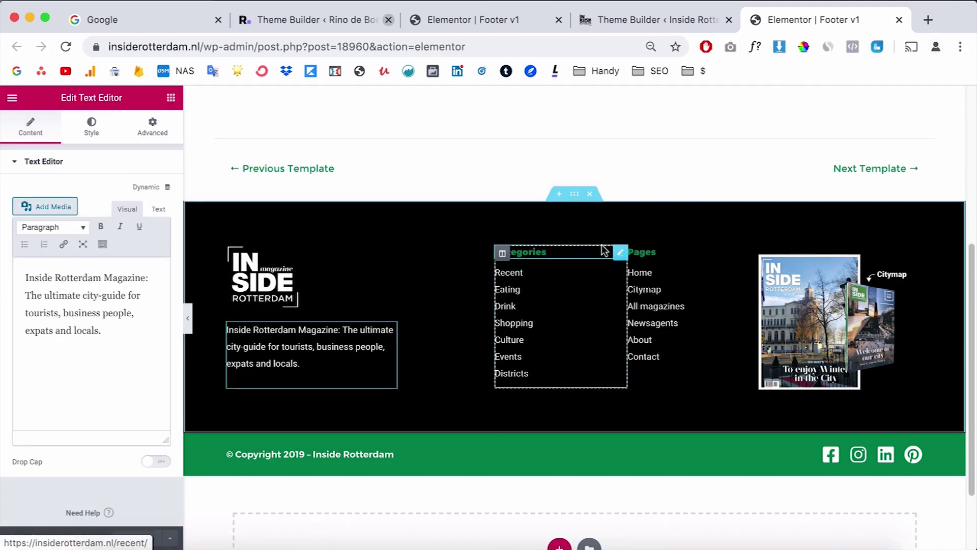
# Step: Inspect the Categories and Pages headings and the Categories link list's Recent item
pyautogui.click(620, 254)
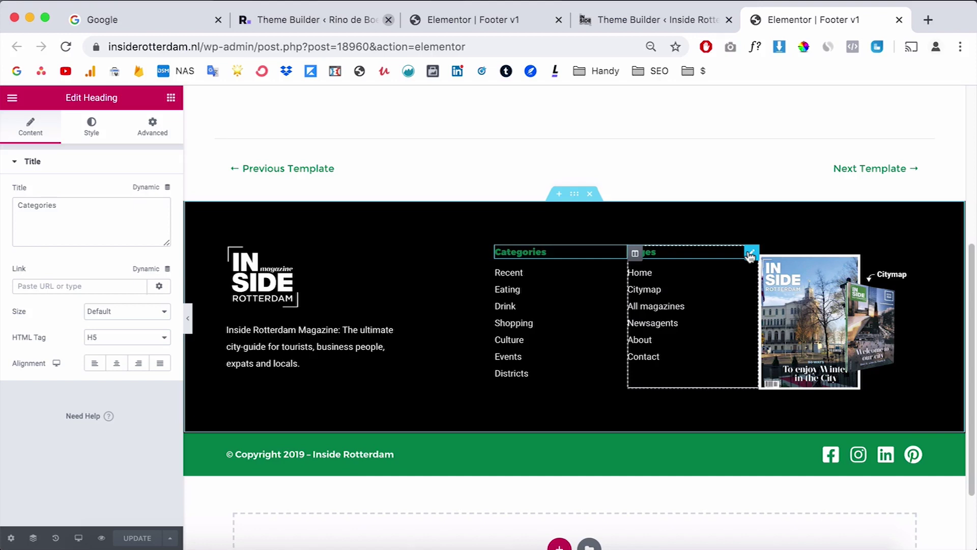
pyautogui.click(747, 253)
pyautogui.click(621, 278)
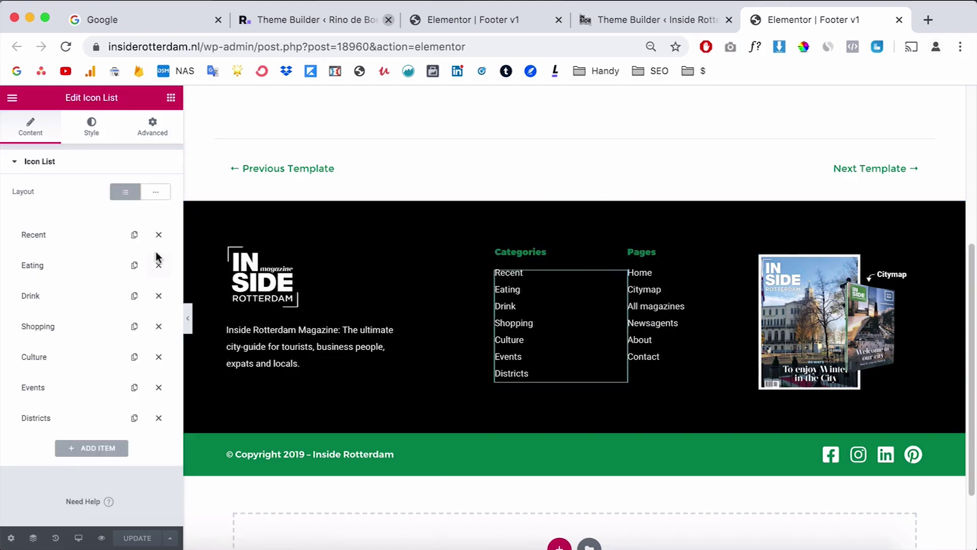
pyautogui.click(61, 242)
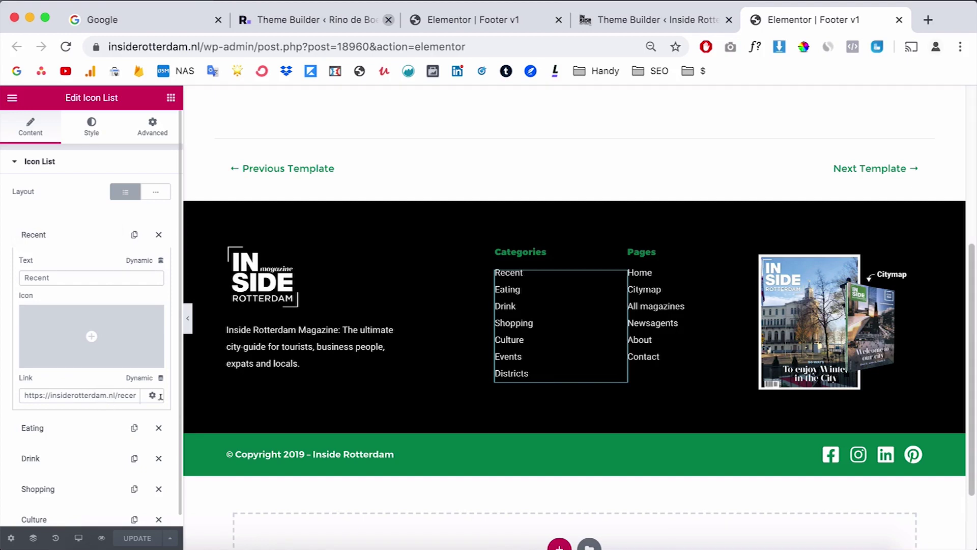
pyautogui.click(85, 241)
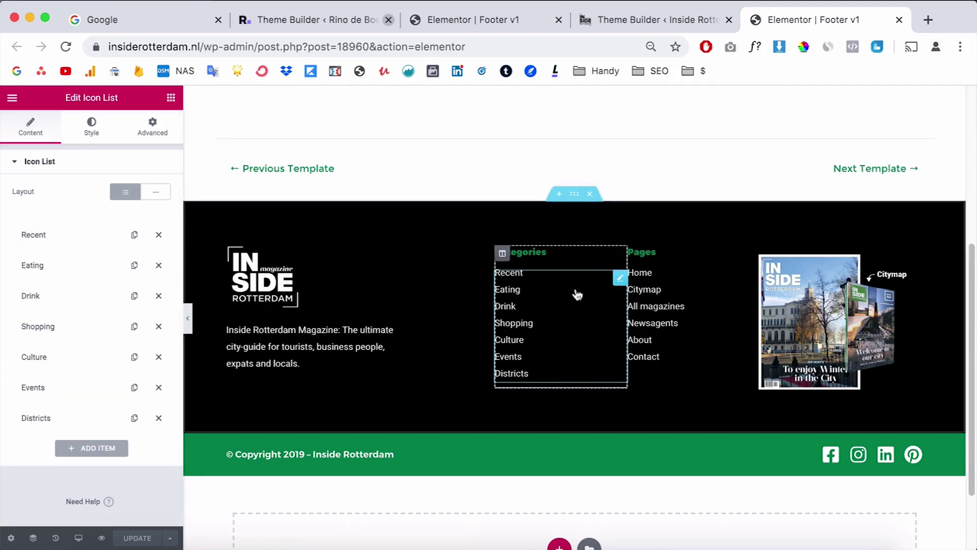
pyautogui.click(102, 241)
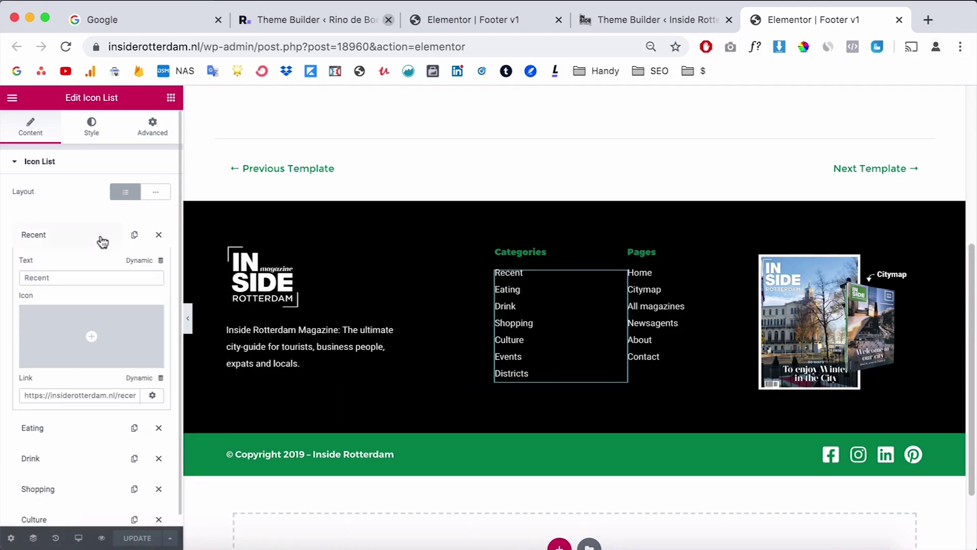
pyautogui.moveTo(93, 333)
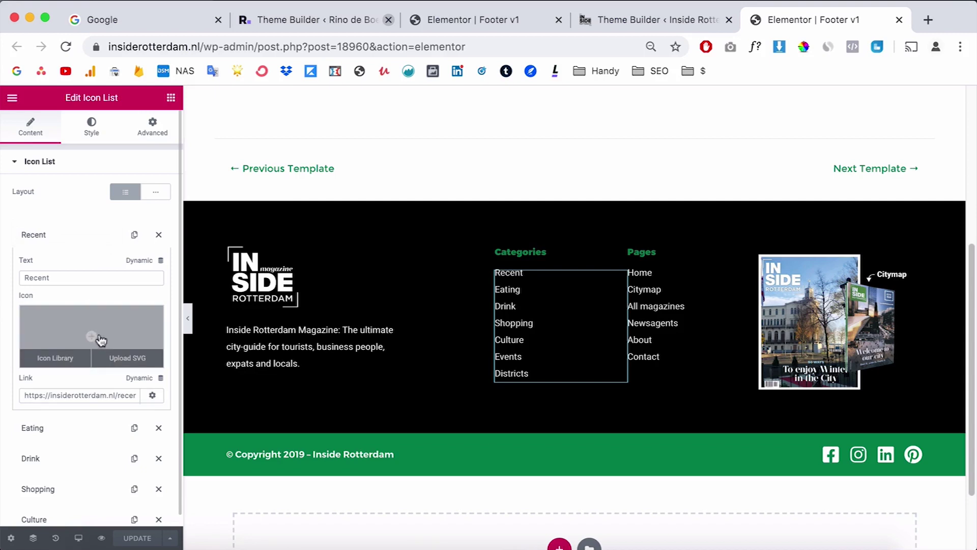
pyautogui.click(80, 240)
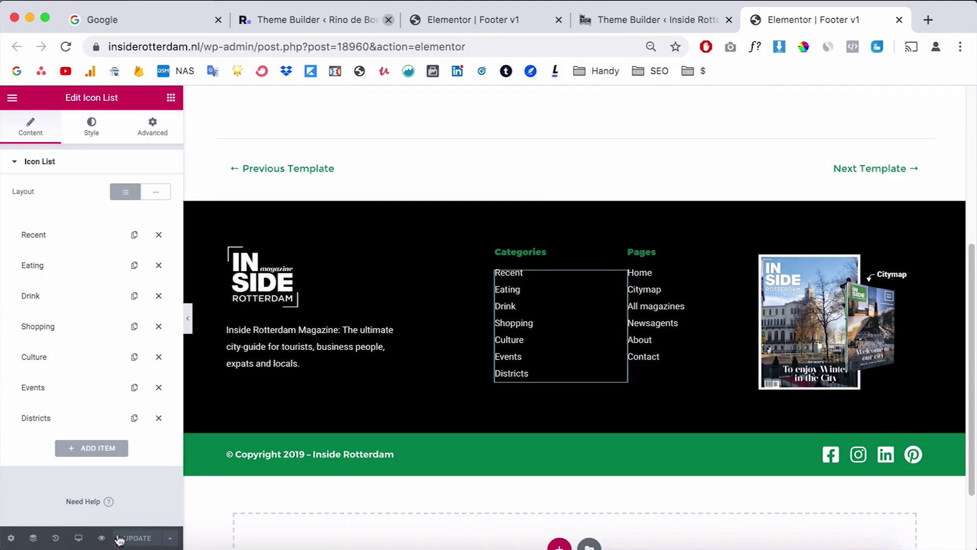
# Step: Preview the example footer at Mobile size and check the logo and Pages column widths
pyautogui.click(78, 539)
pyautogui.click(42, 506)
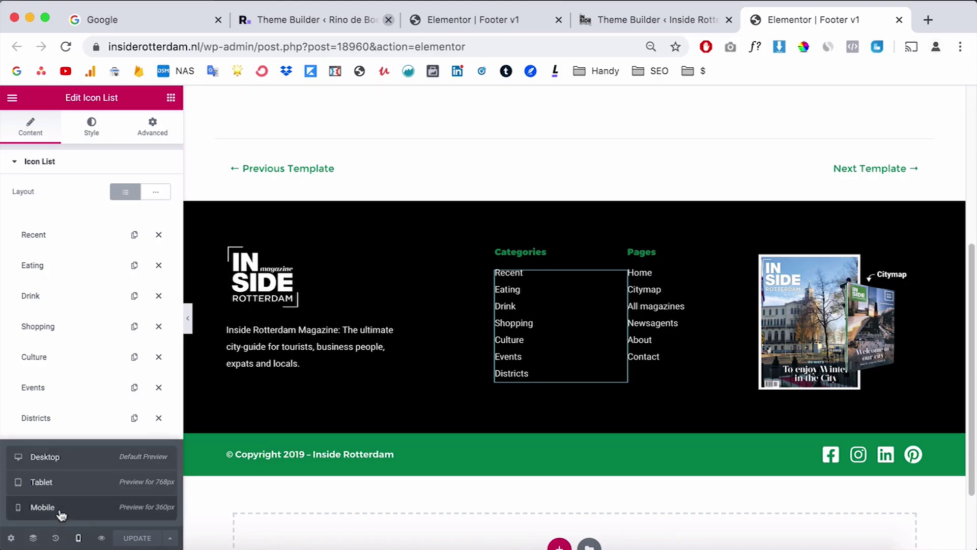
pyautogui.scroll(-2, 486, 260)
pyautogui.click(483, 258)
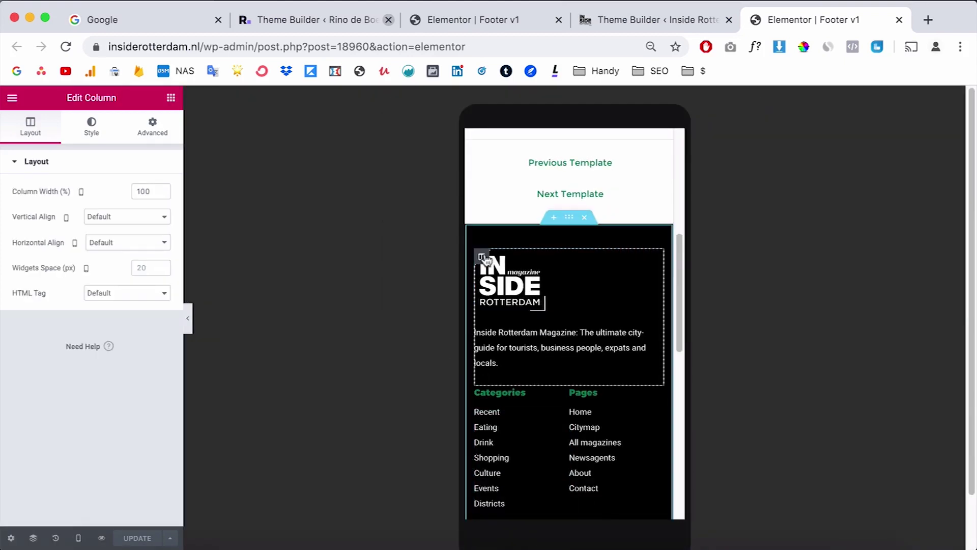
pyautogui.scroll(-5, 486, 262)
pyautogui.click(575, 272)
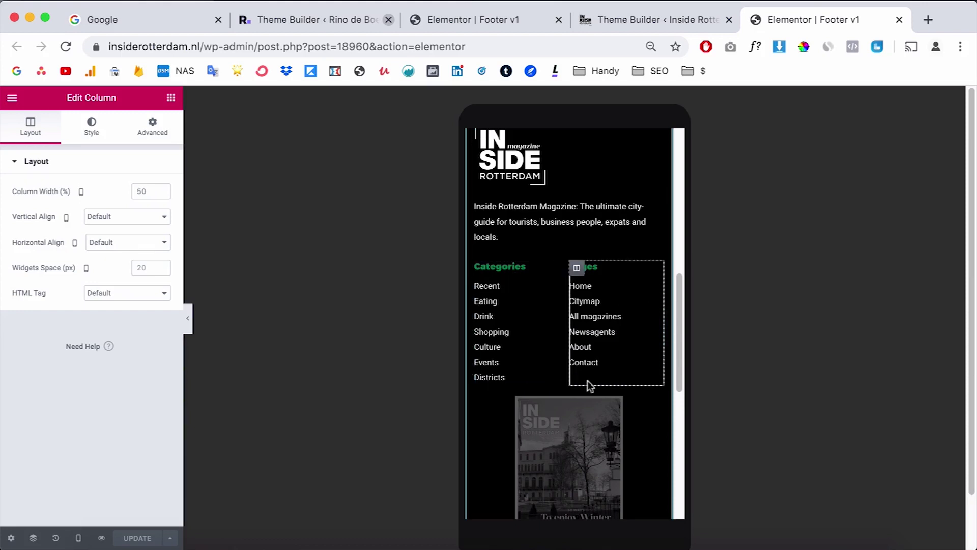
pyautogui.scroll(1, 596, 353)
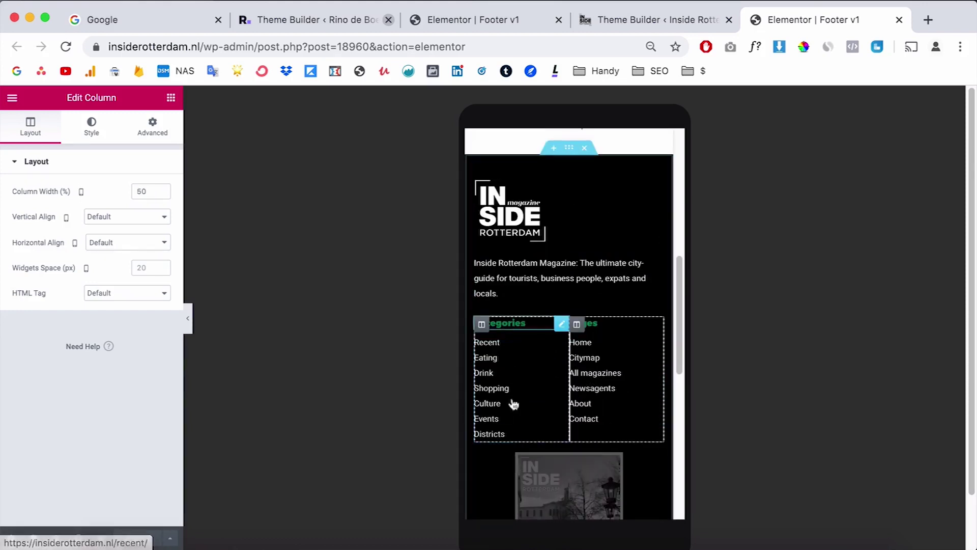
pyautogui.scroll(-10, 529, 407)
pyautogui.scroll(2, 569, 364)
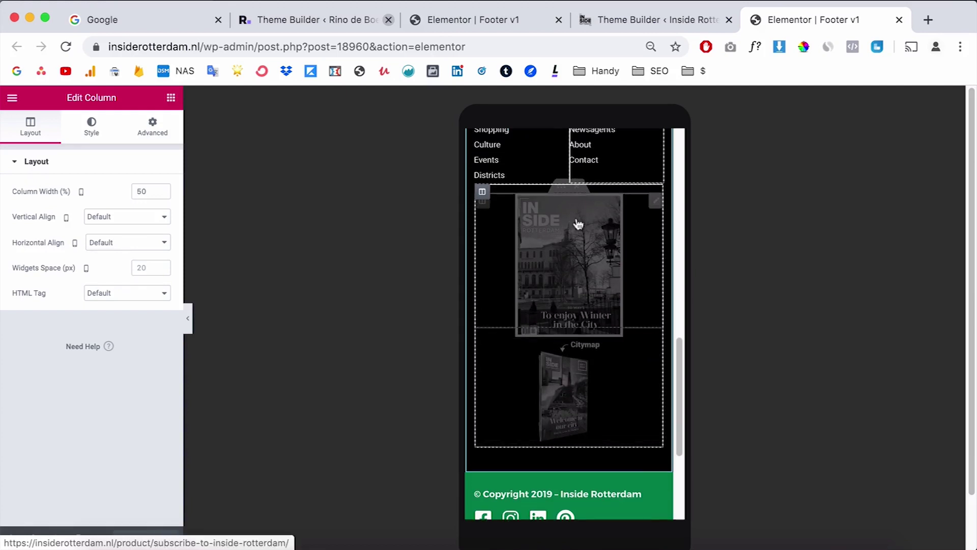
# Step: Check the magazine images column's Advanced > Responsive Hide On Mobile setting
pyautogui.click(482, 221)
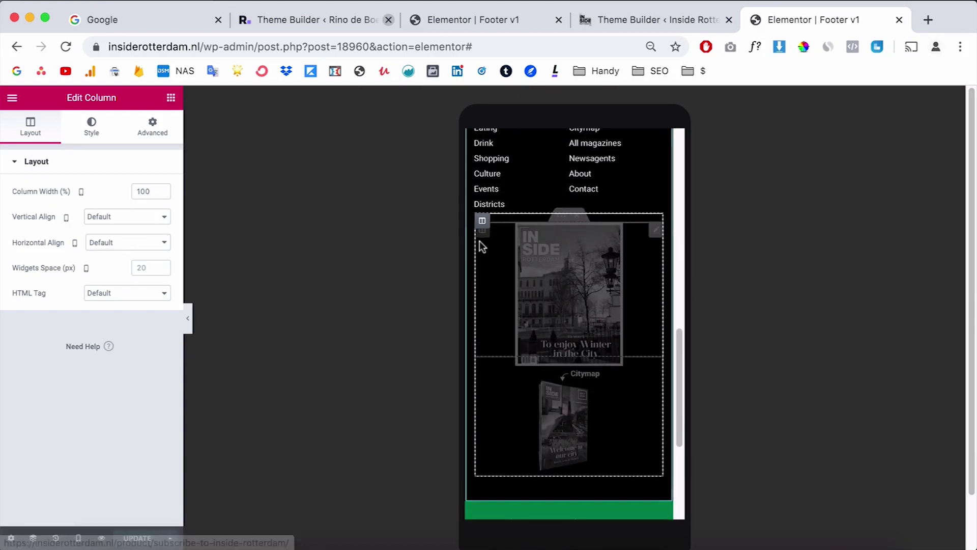
pyautogui.click(151, 127)
pyautogui.scroll(-1, 155, 427)
pyautogui.scroll(-3, 152, 426)
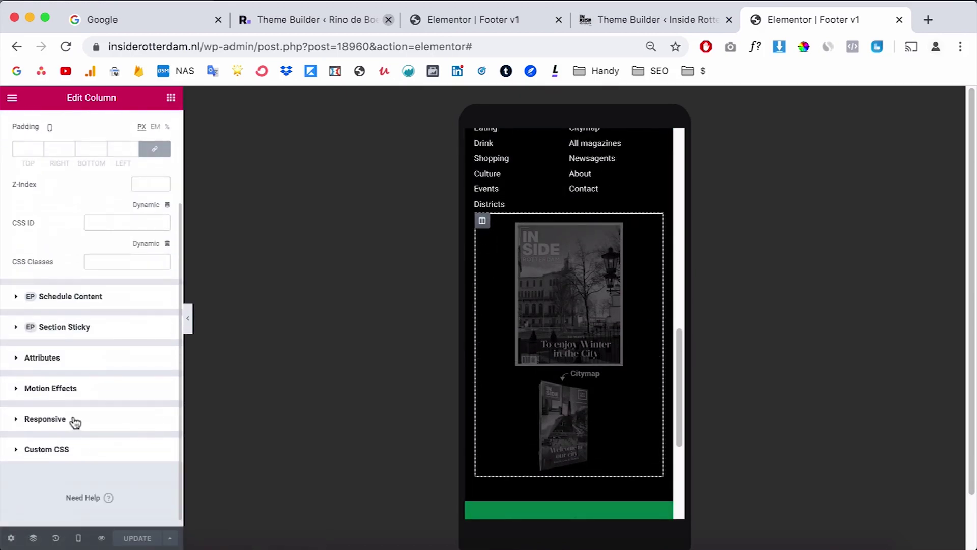
pyautogui.click(71, 420)
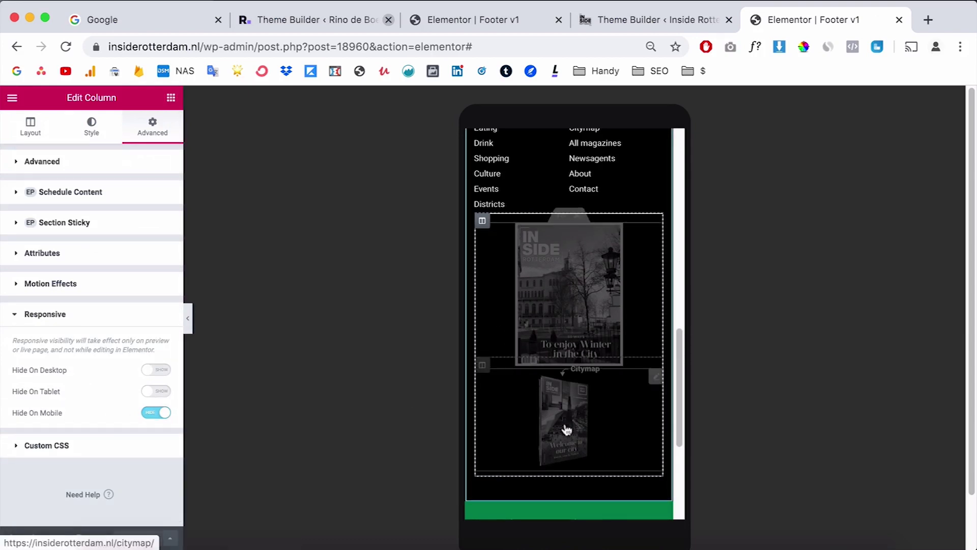
pyautogui.scroll(-3, 566, 429)
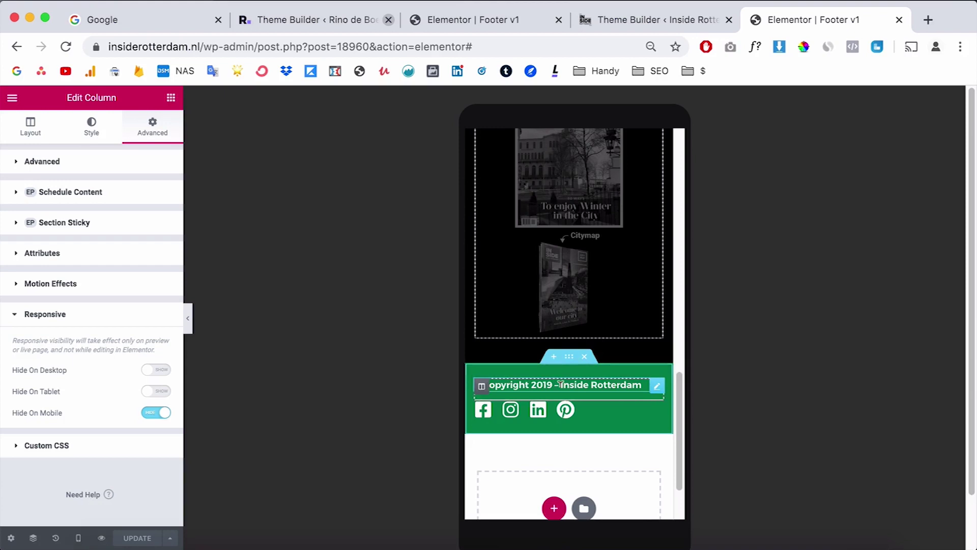
pyautogui.scroll(10, 650, 255)
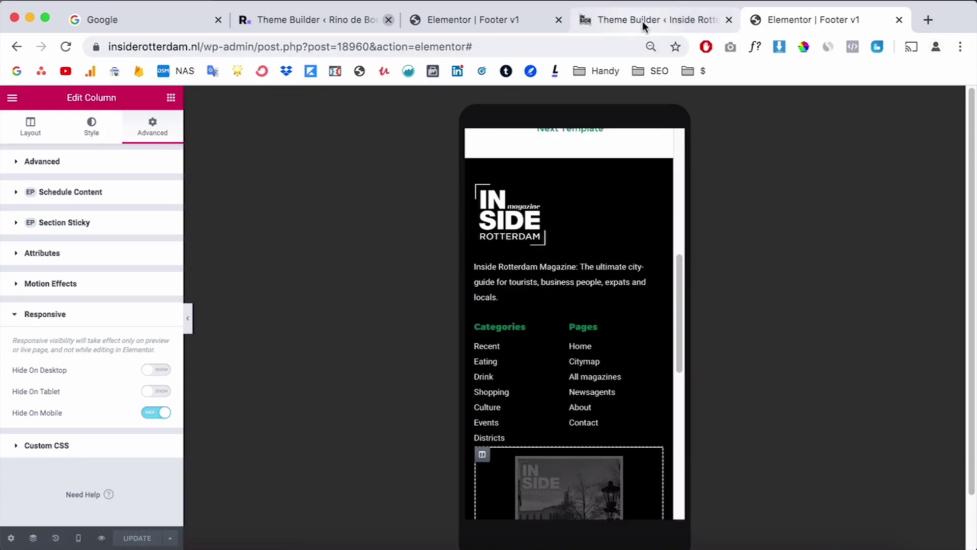
pyautogui.click(522, 20)
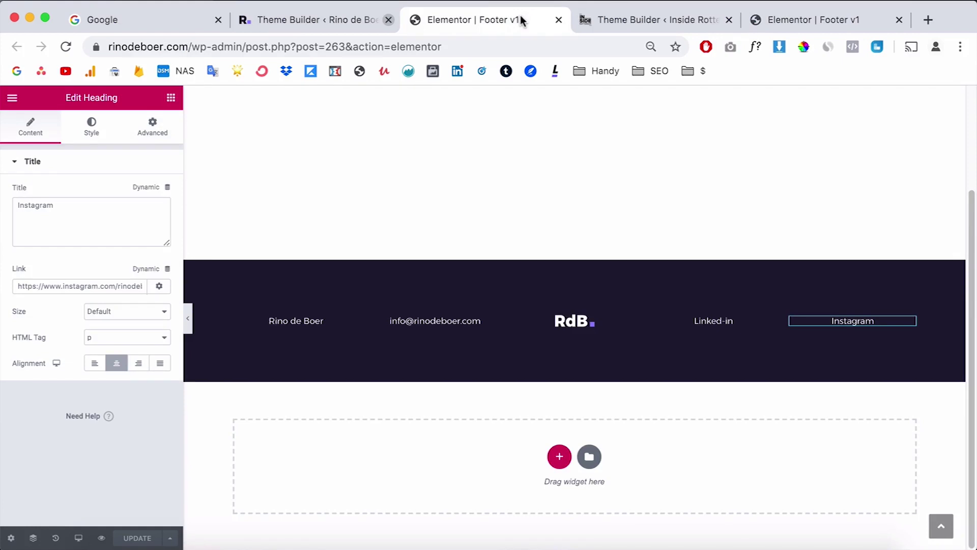